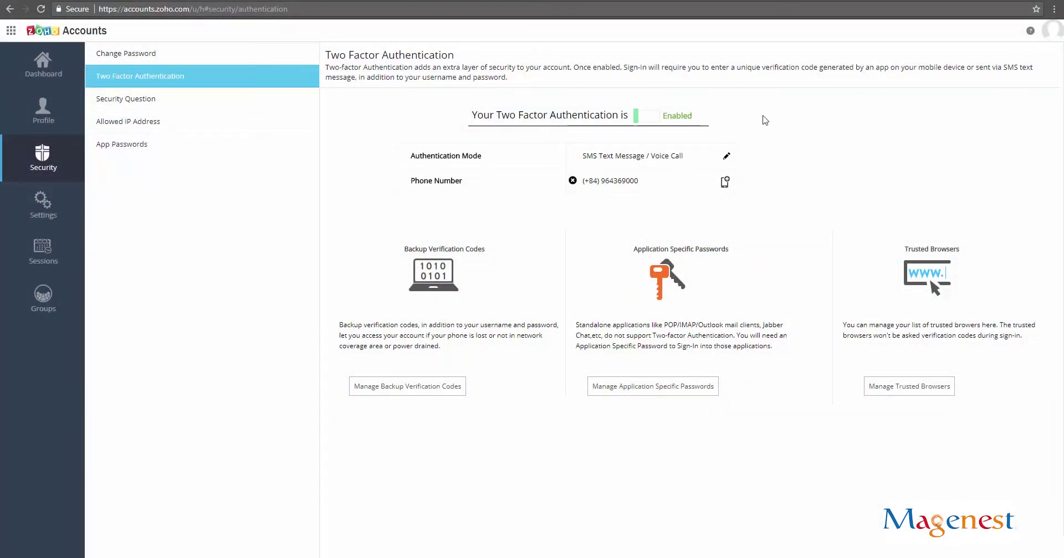
Disable Zoho two-factor authentication, confirming with the account password
left_click(641, 119)
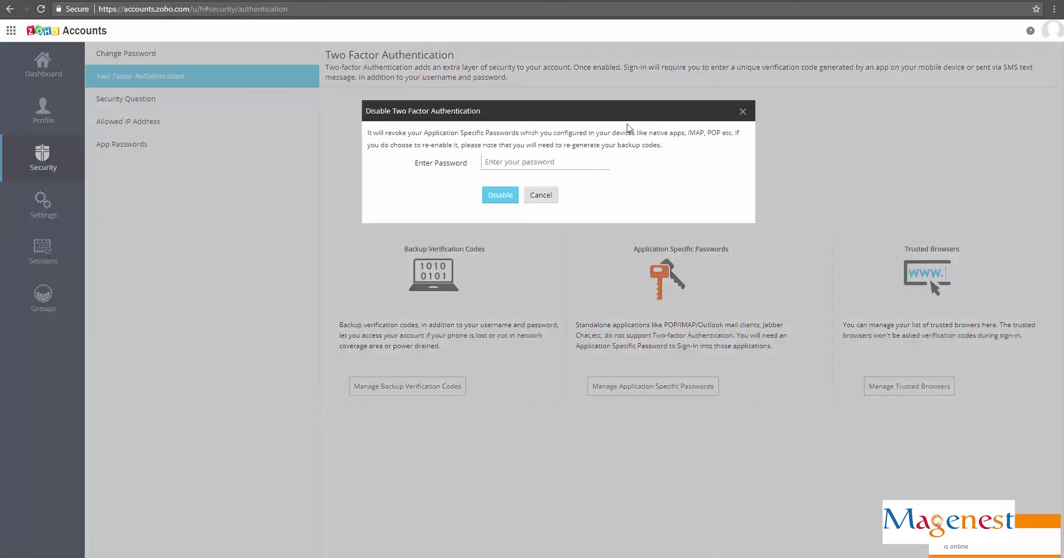
key("ctrl+v")
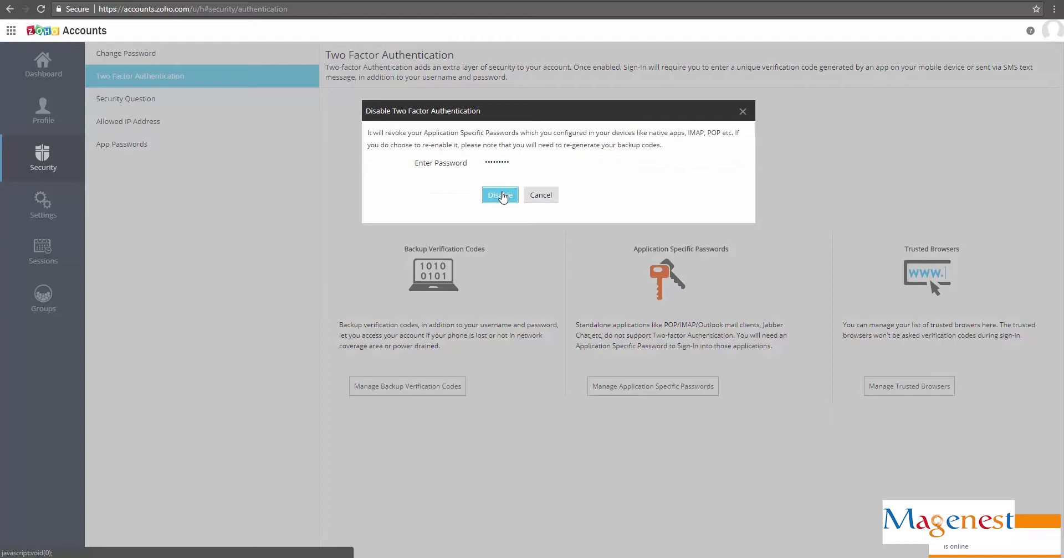
left_click(500, 196)
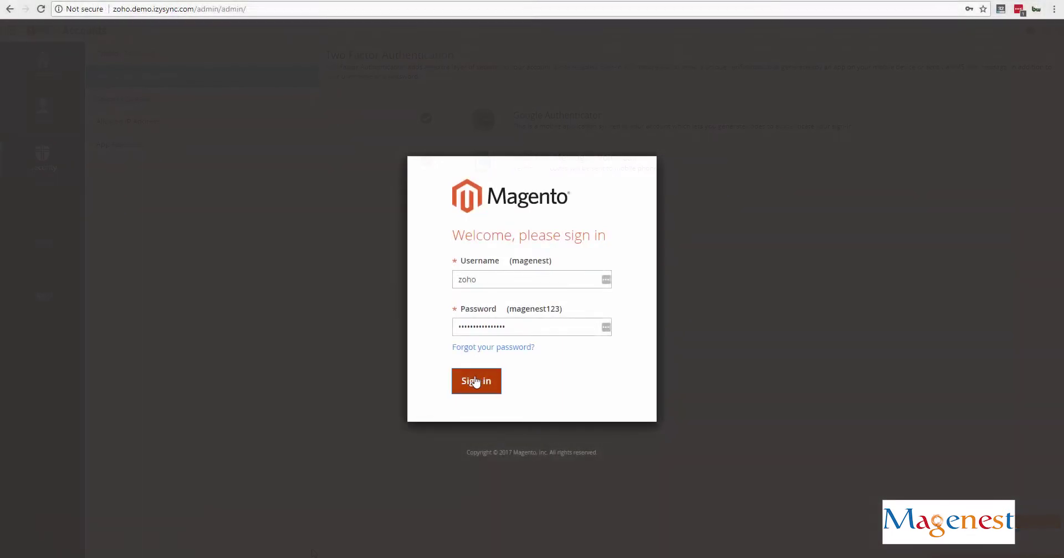
Sign in, open the Zoho CRM configuration, and enter the Zoho account email and password
left_click(477, 380)
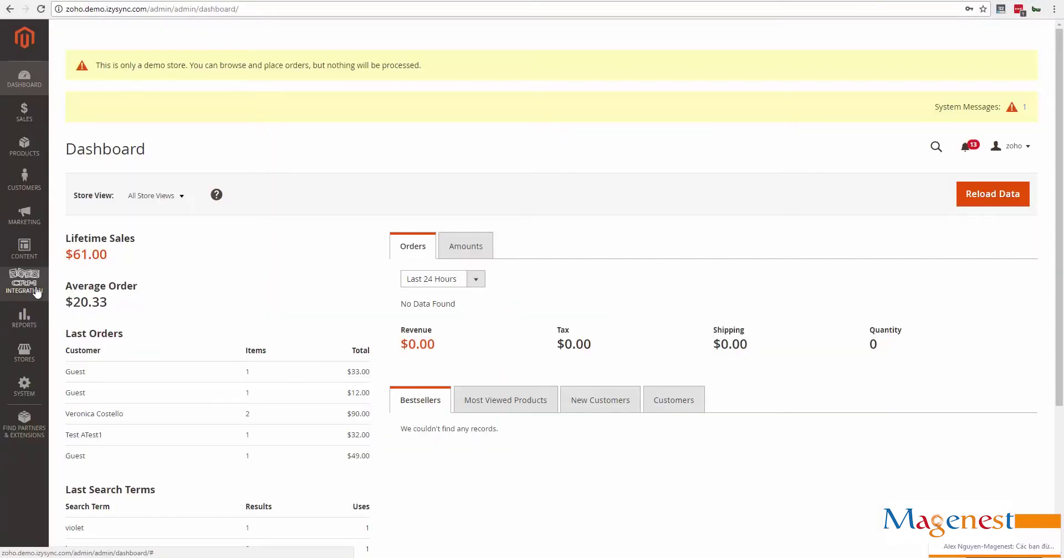
left_click(36, 292)
left_click(112, 161)
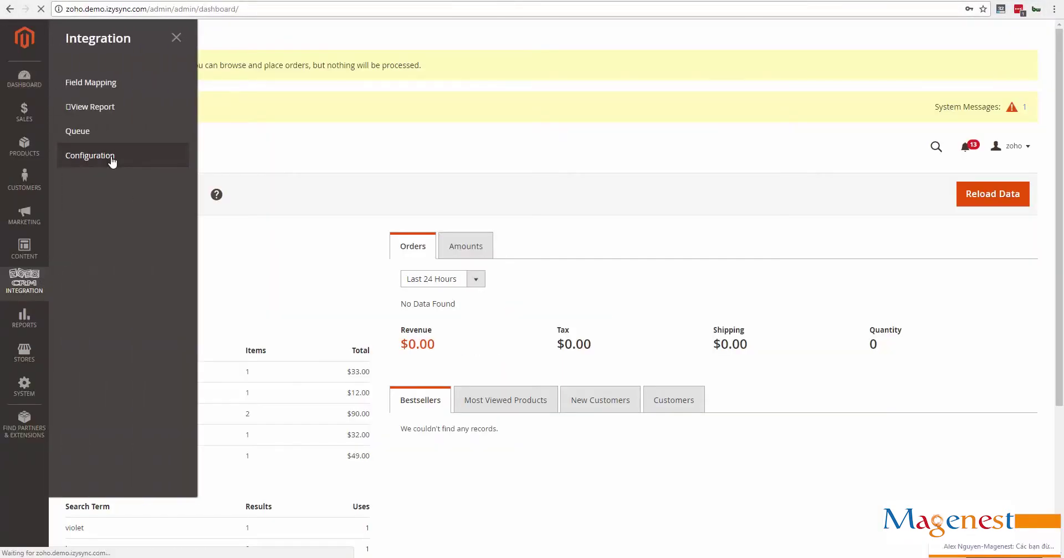
left_click(605, 284)
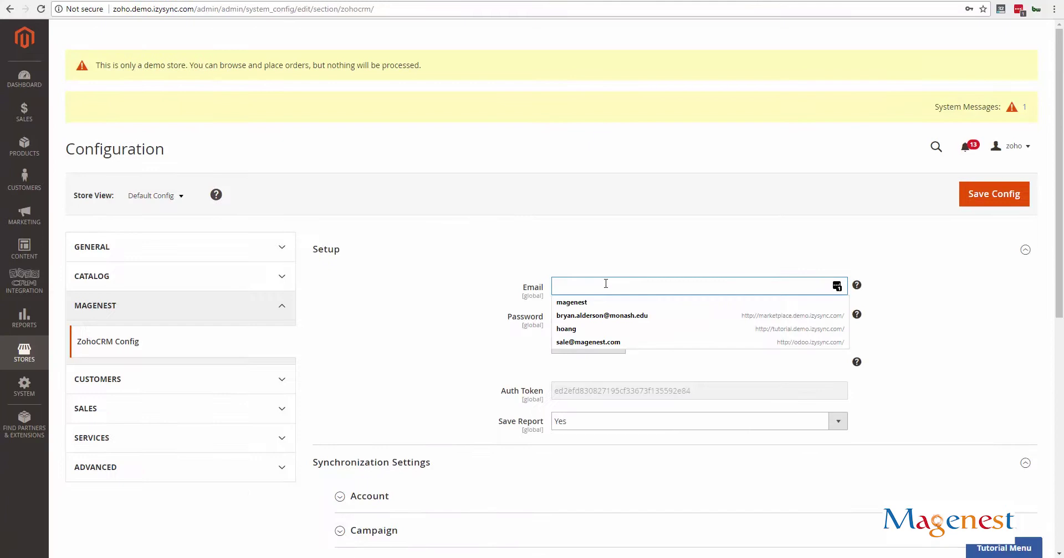
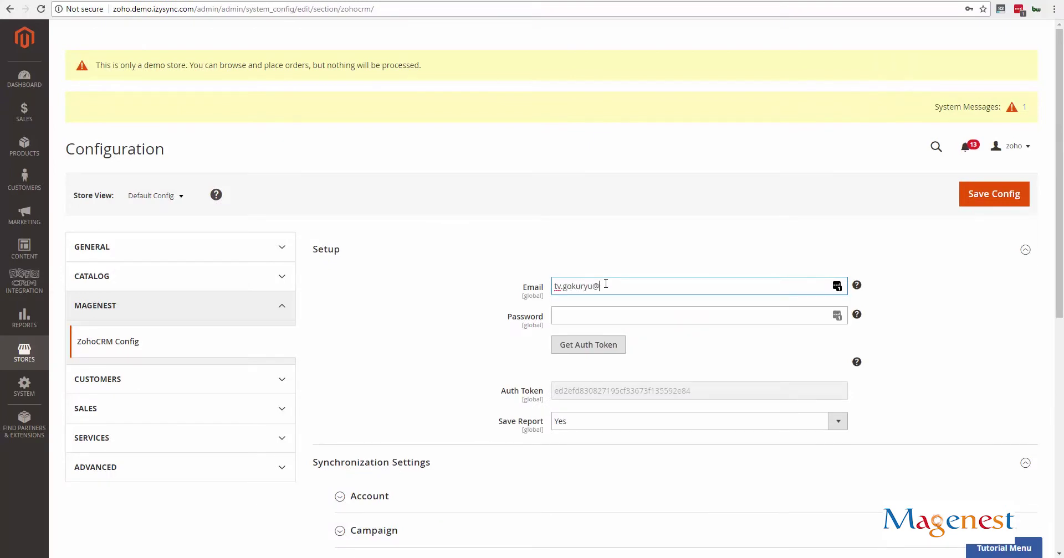
key("Tab")
key("ctrl+v")
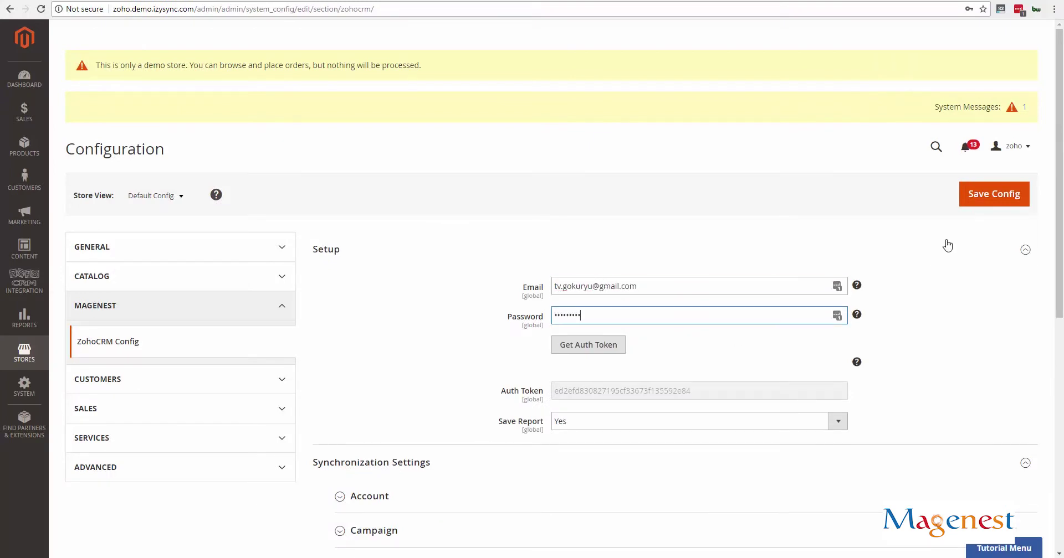
Keep Enterprise Edition, save the config, and fetch a new auth token
scroll(948, 245, "down", 8)
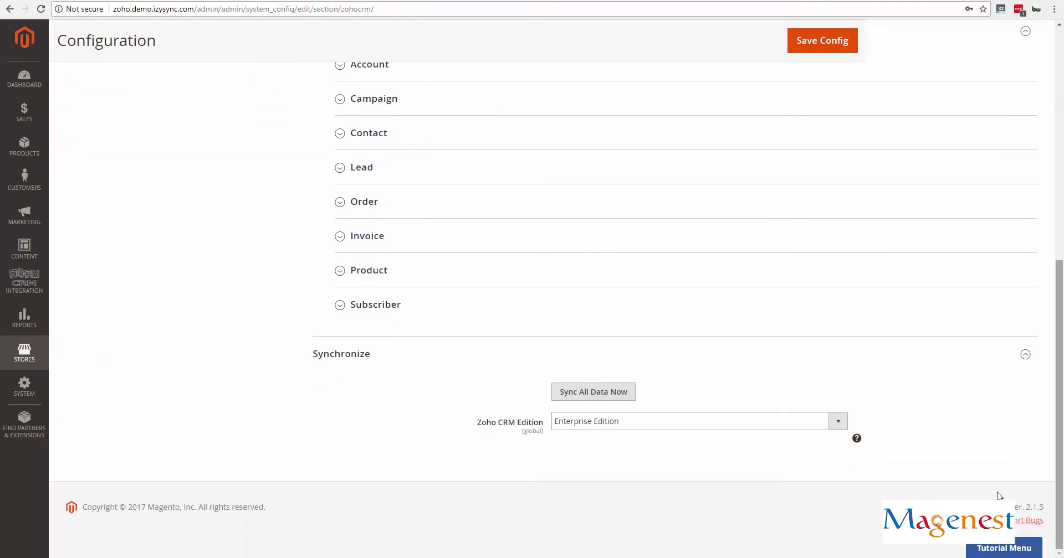
left_click(653, 425)
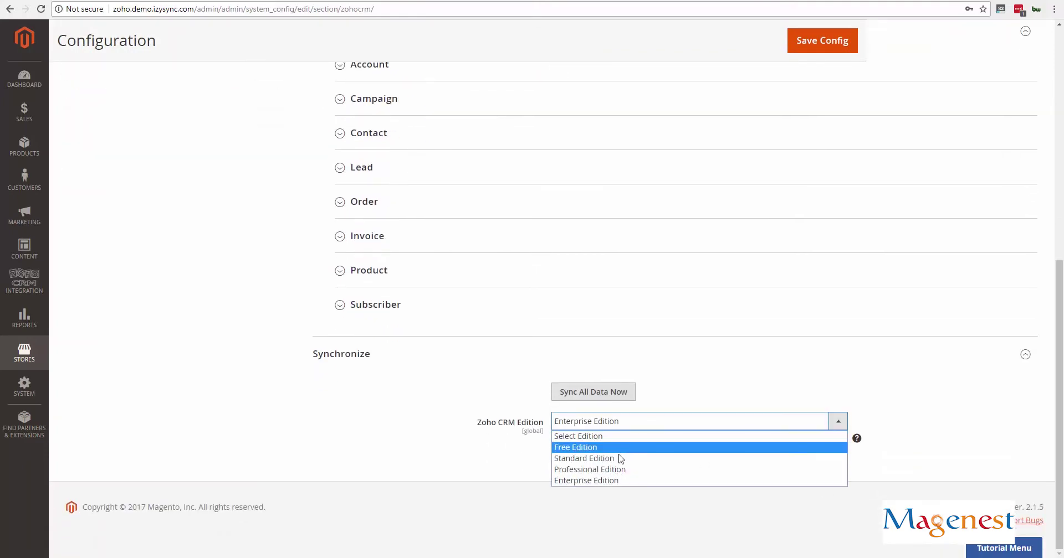
left_click(617, 481)
scroll(618, 481, "up", 10)
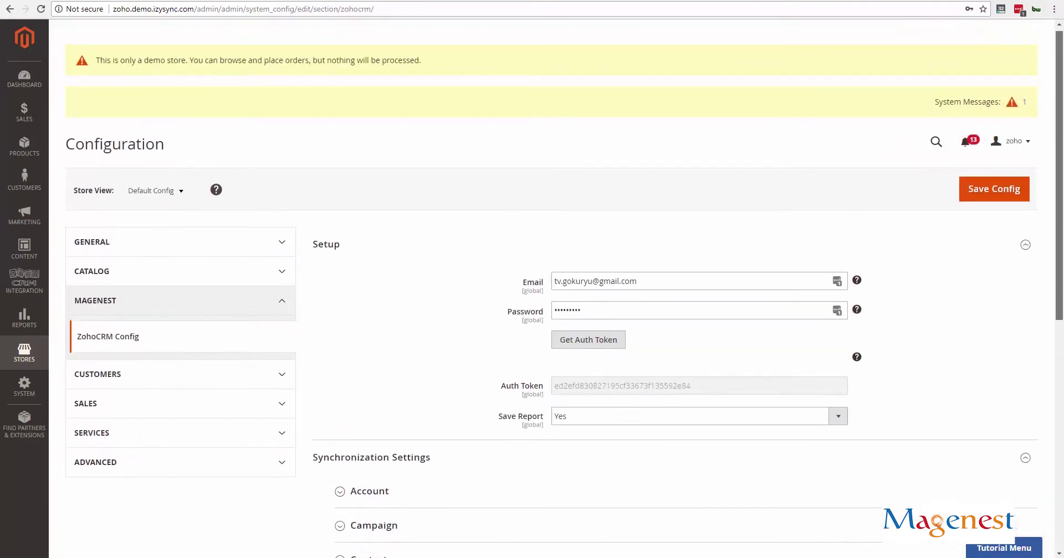
left_click(992, 193)
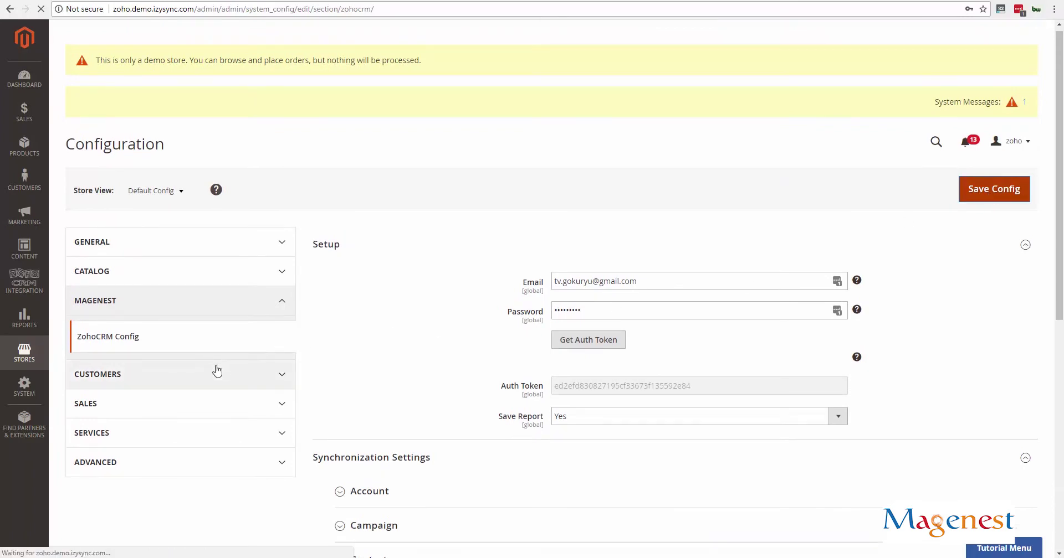
left_click(607, 302)
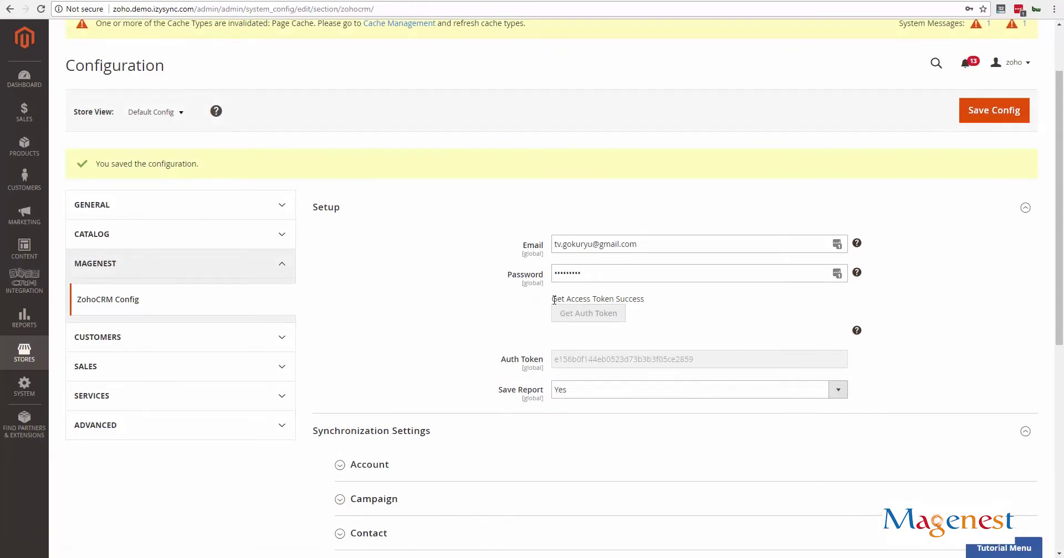
left_click_drag(570, 299, 647, 300)
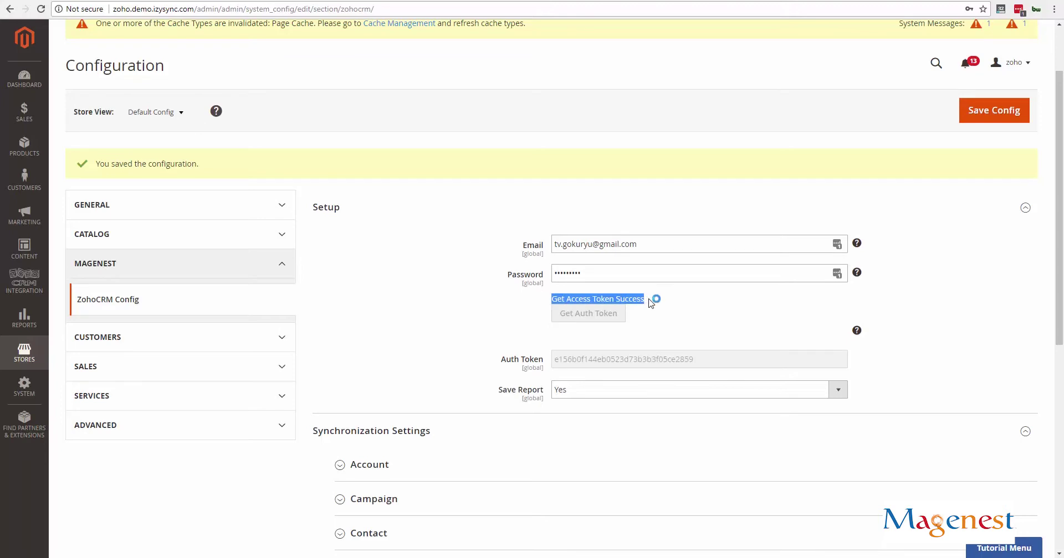
left_click(650, 303)
Start a new field mapping and set its type to Leads instead of Contacts
left_click(26, 285)
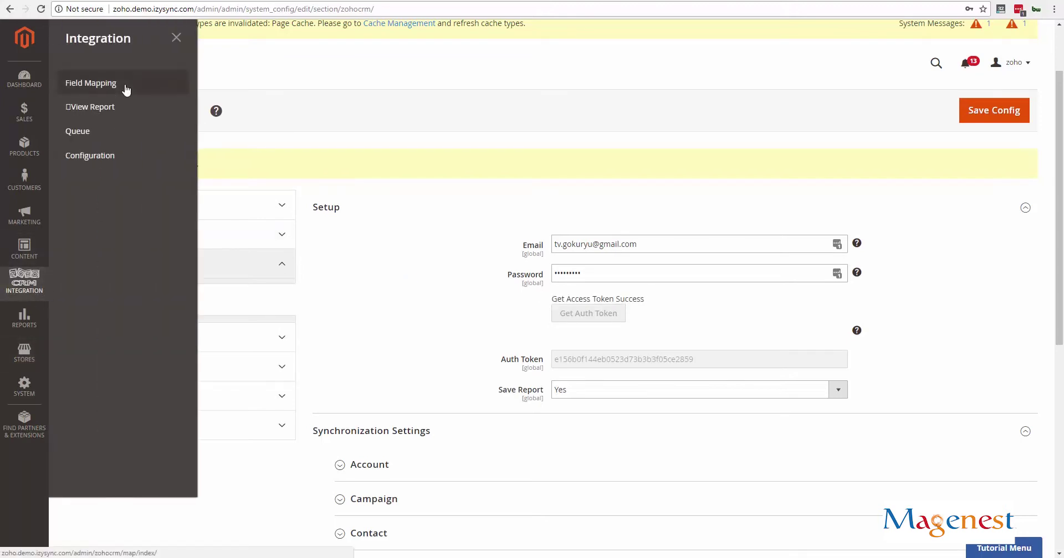
left_click(91, 83)
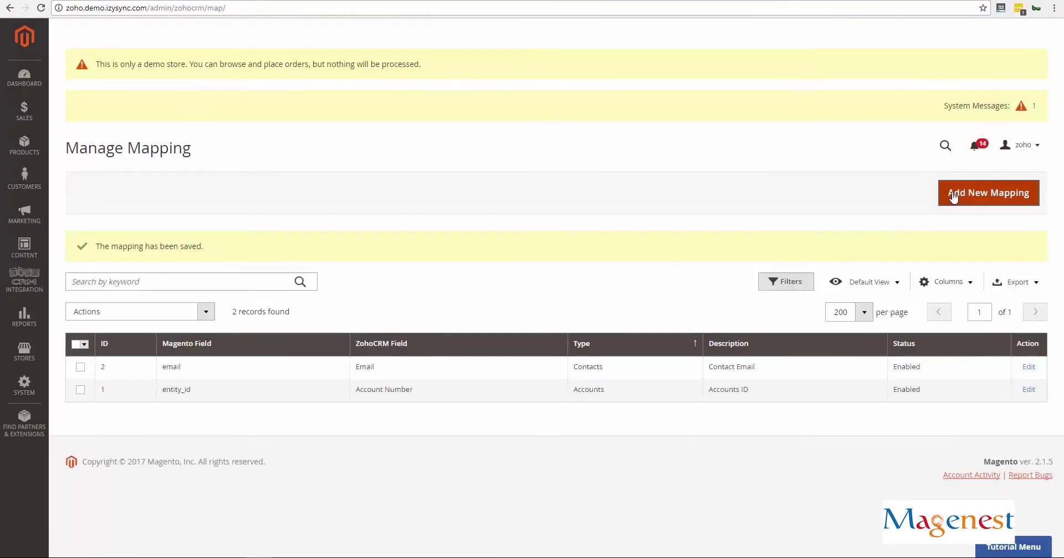
left_click(953, 197)
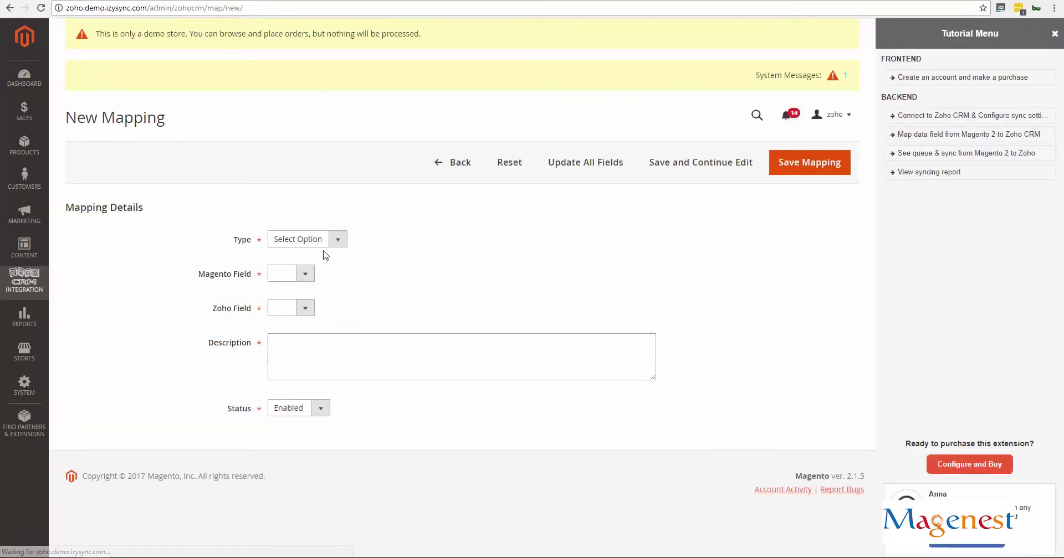
left_click(324, 243)
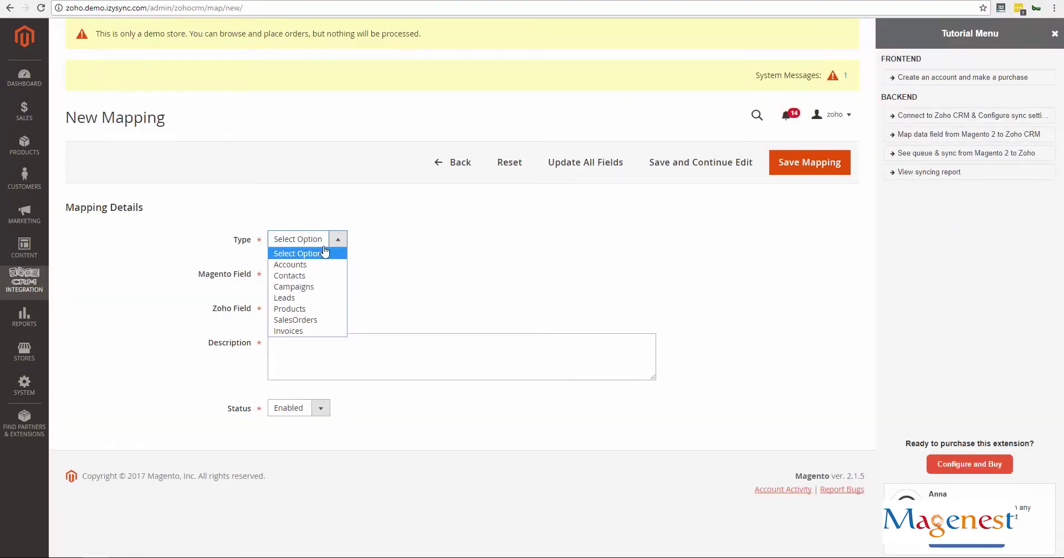
left_click(316, 275)
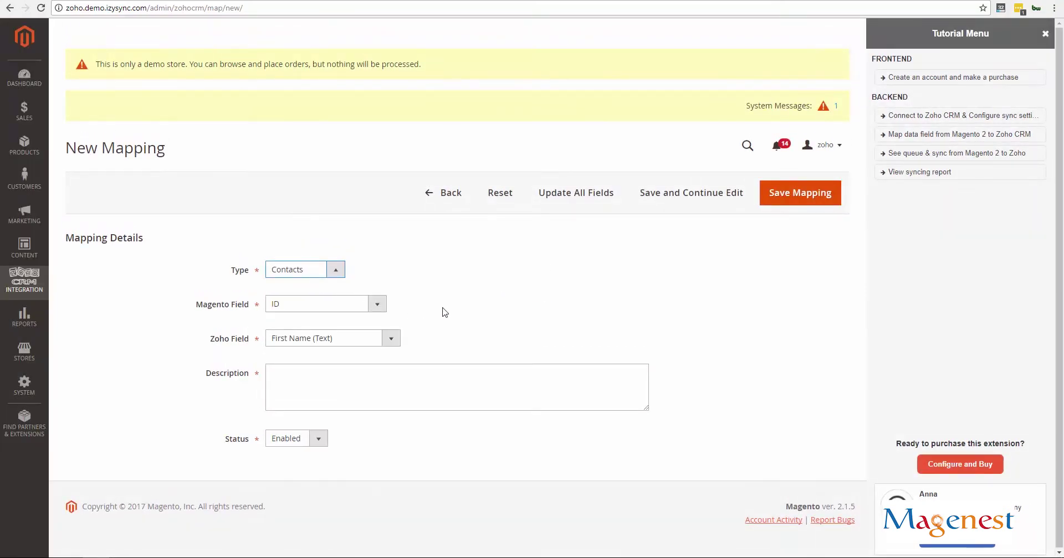
left_click(320, 271)
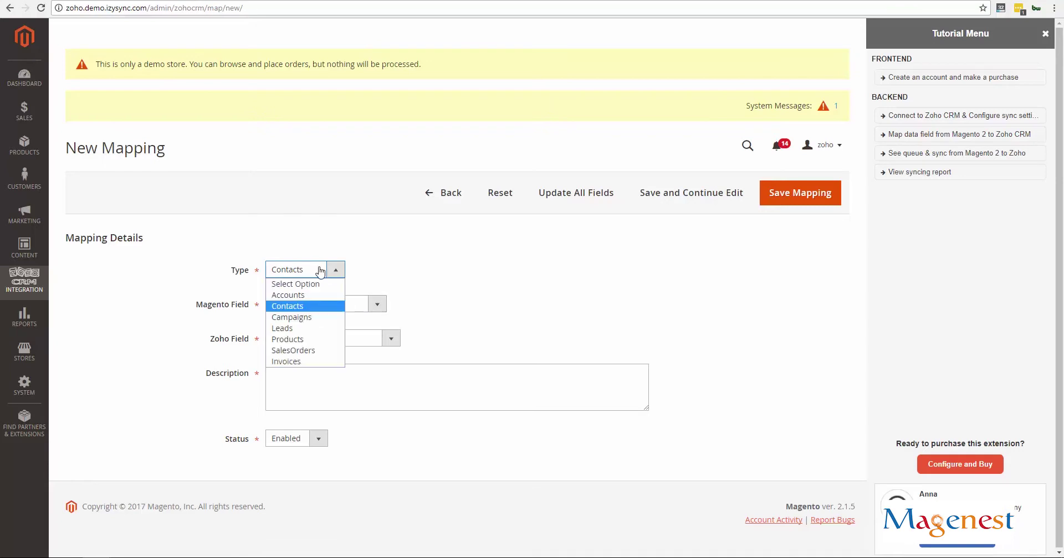
left_click(318, 328)
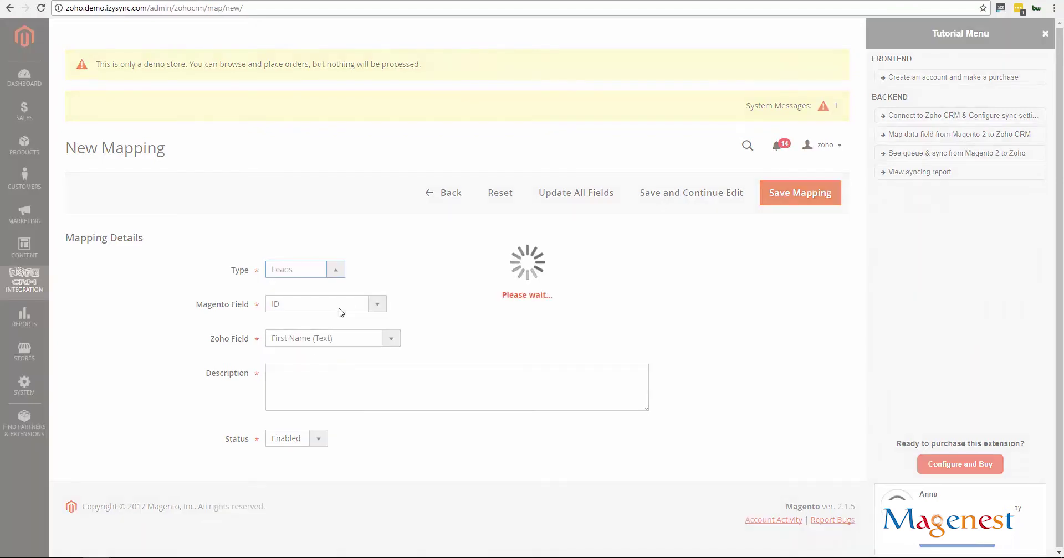
Map Magento Email to Zoho Email (Email), describe it as 'Lead Email', and save
left_click(339, 309)
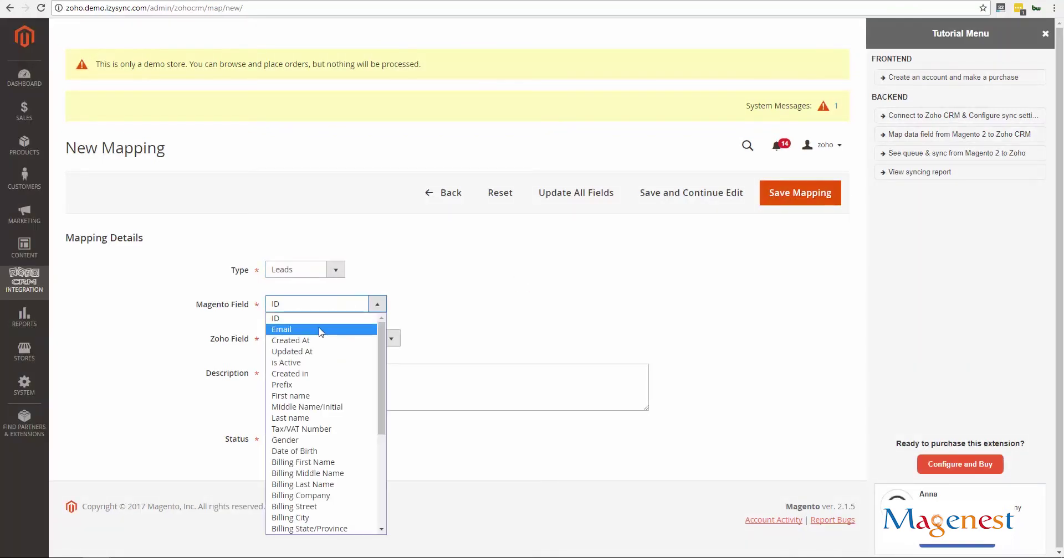
left_click(322, 330)
left_click(319, 339)
left_click(311, 157)
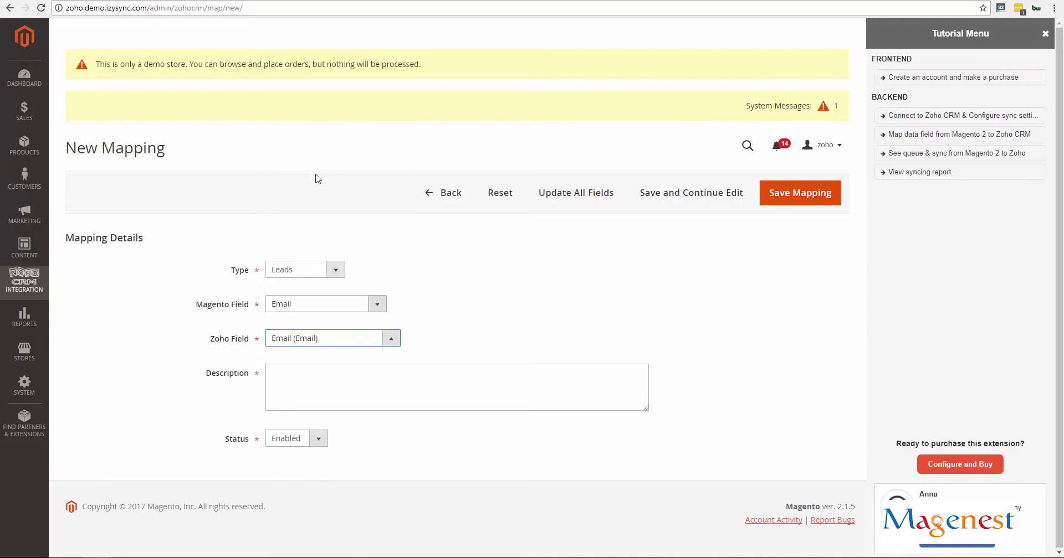
left_click(344, 381)
type("Lead Email")
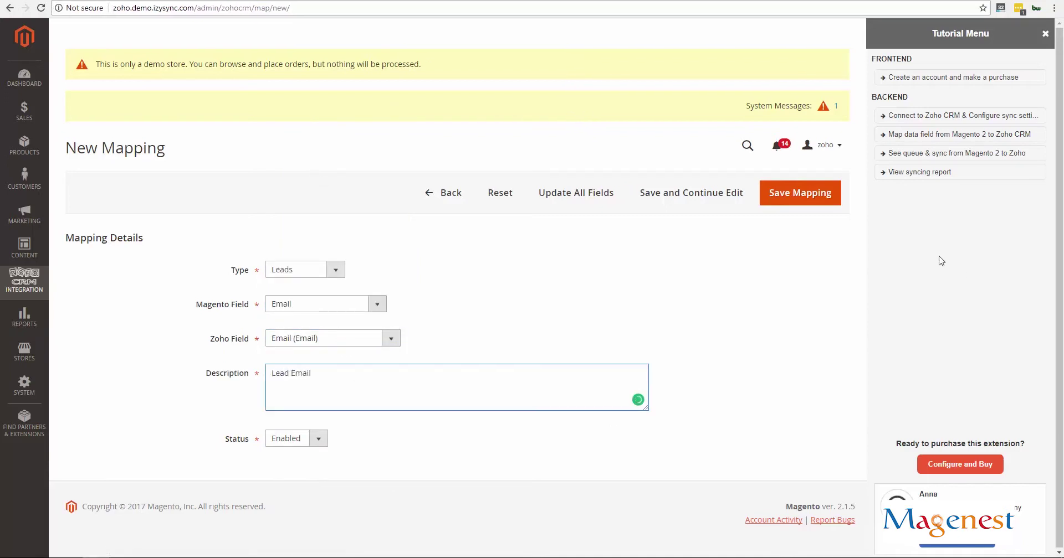
left_click(782, 195)
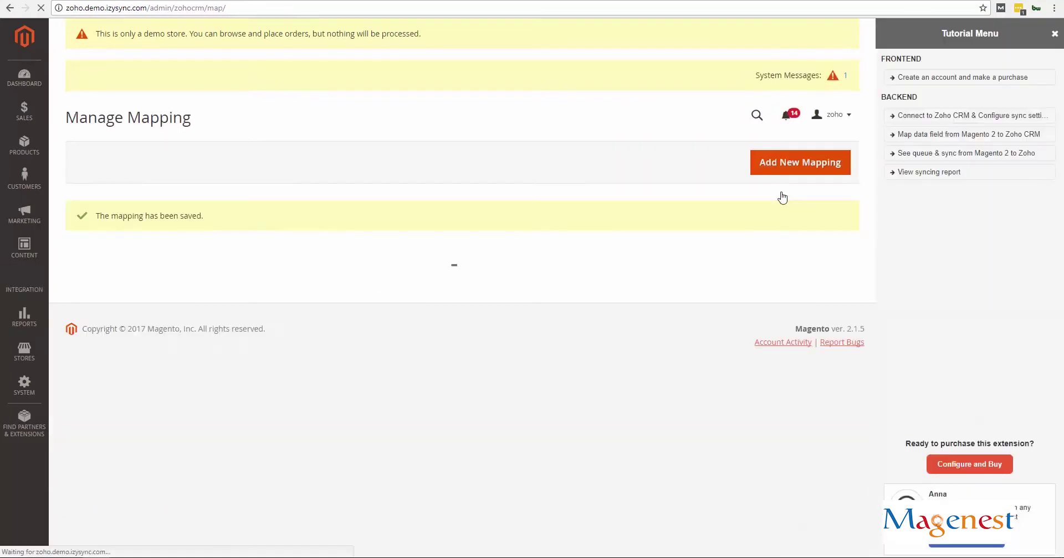
Check the bulk status actions for three selected mappings, then deselect and scroll the 47-record list
left_click(1045, 34)
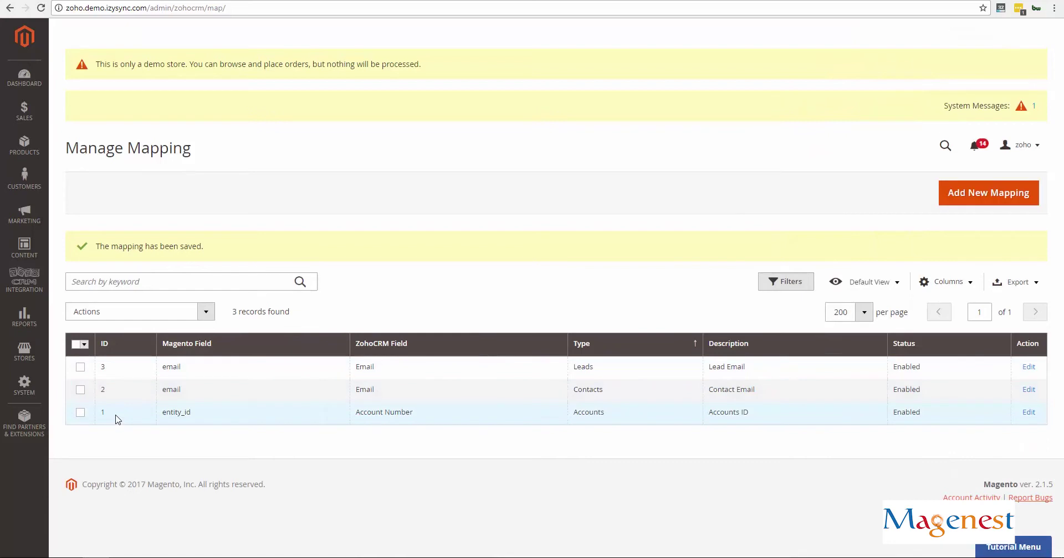
left_click(81, 367)
left_click(80, 389)
left_click(81, 412)
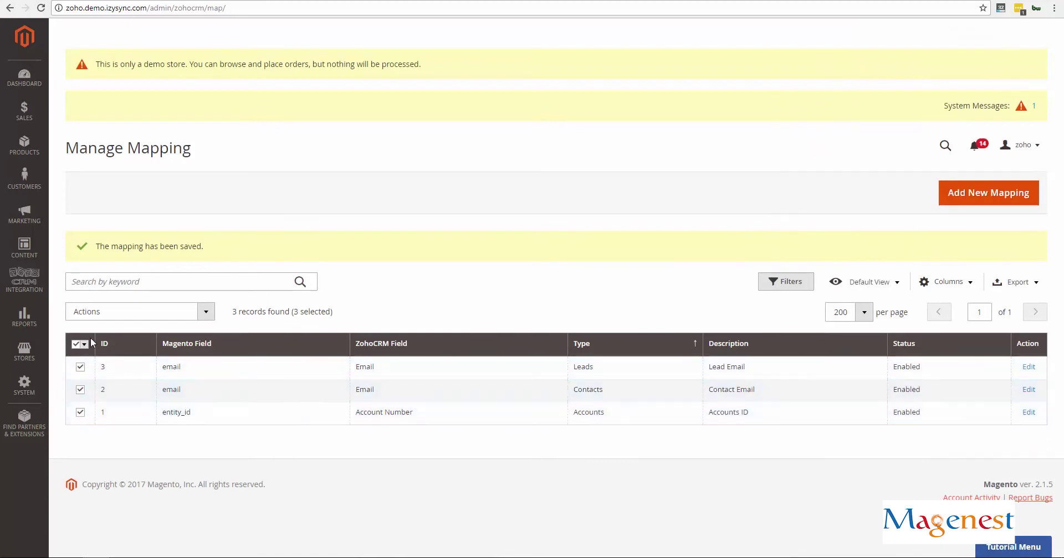
left_click(106, 311)
left_click(99, 355)
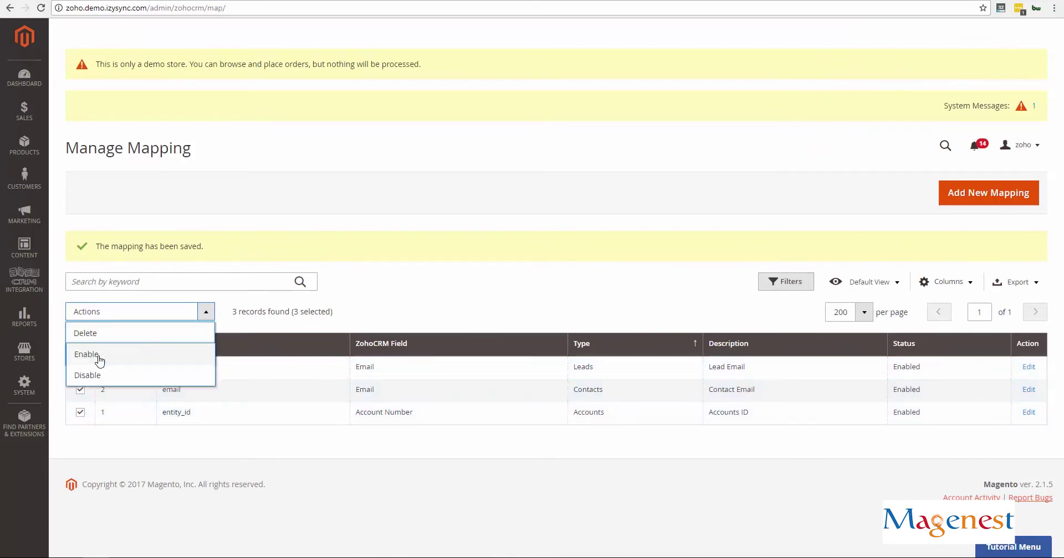
left_click(475, 303)
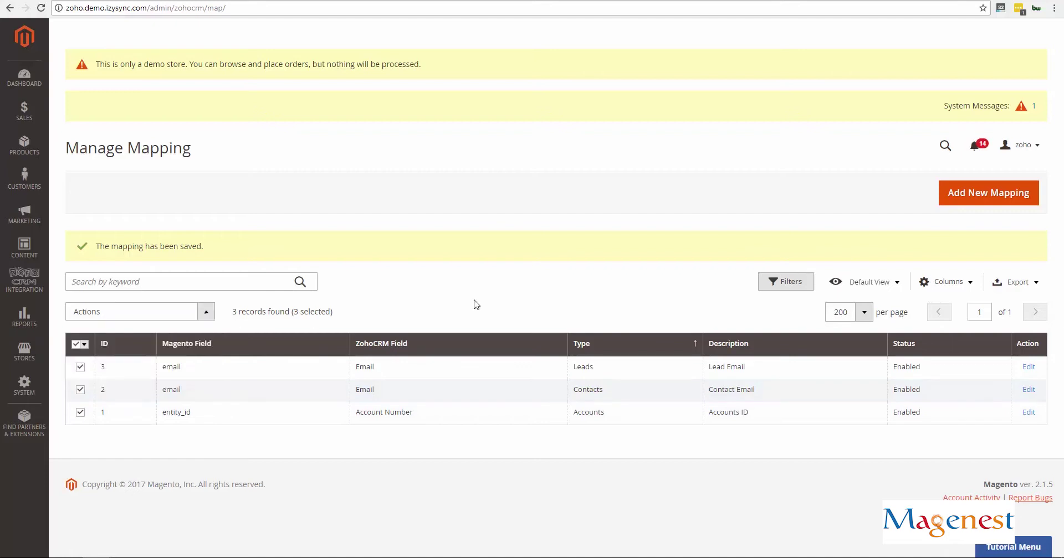
left_click(77, 344)
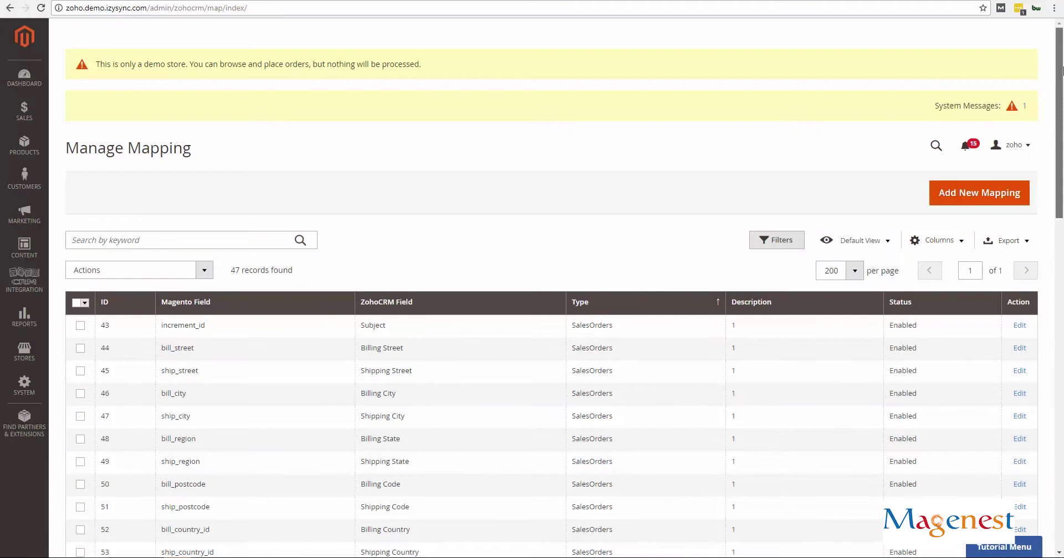
left_click_drag(1062, 69, 1055, 384)
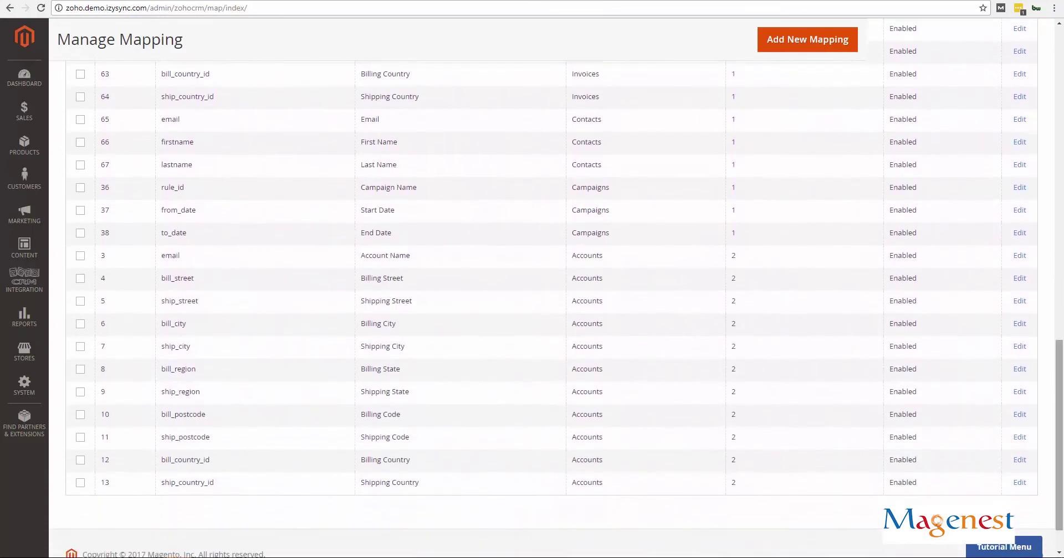
left_click_drag(1062, 422, 1061, 127)
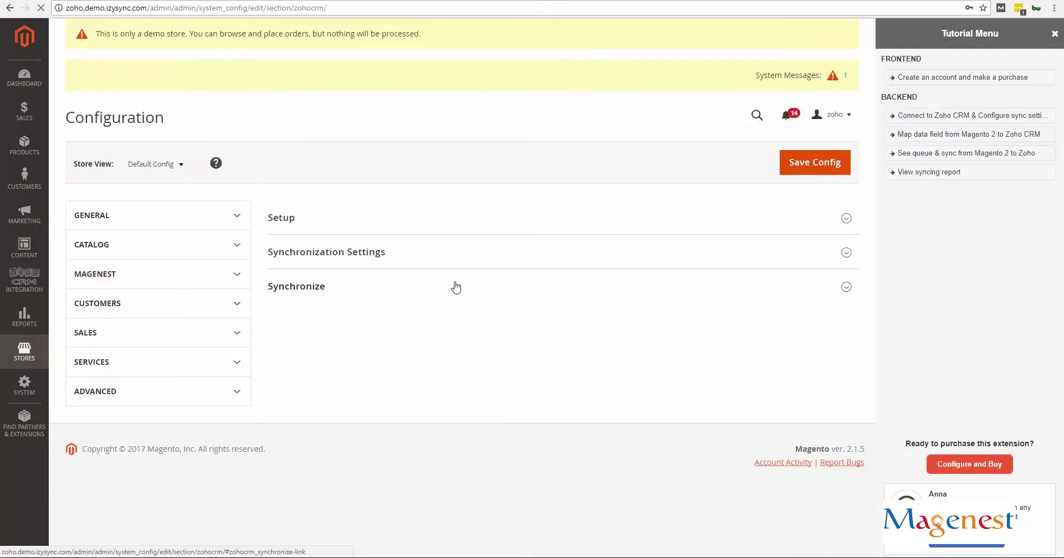
Set Account sync to Enable Yes, Sync Mode Add to Queue, queue auto sync time 15 minutes
scroll(350, 364, "down", 3)
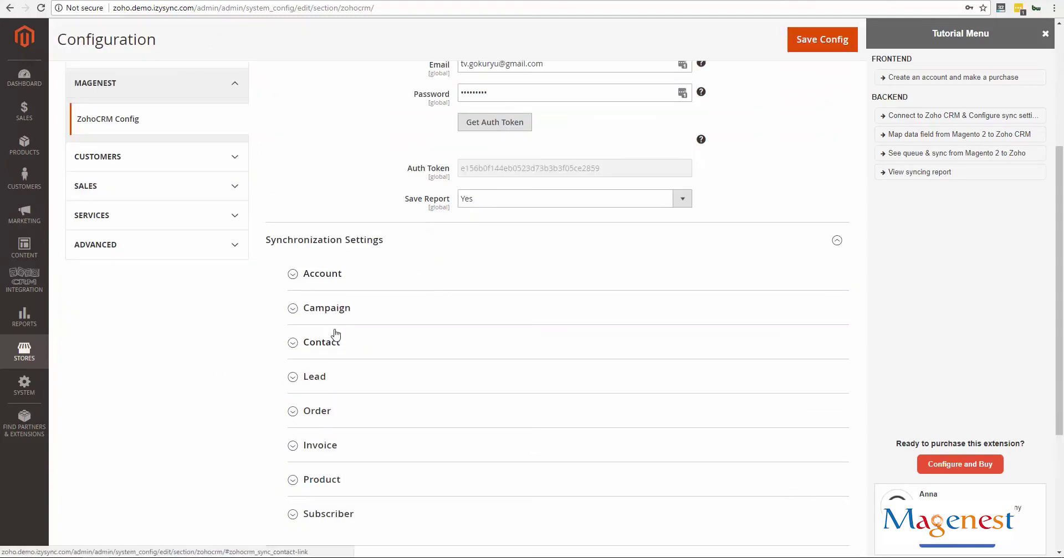
left_click(334, 277)
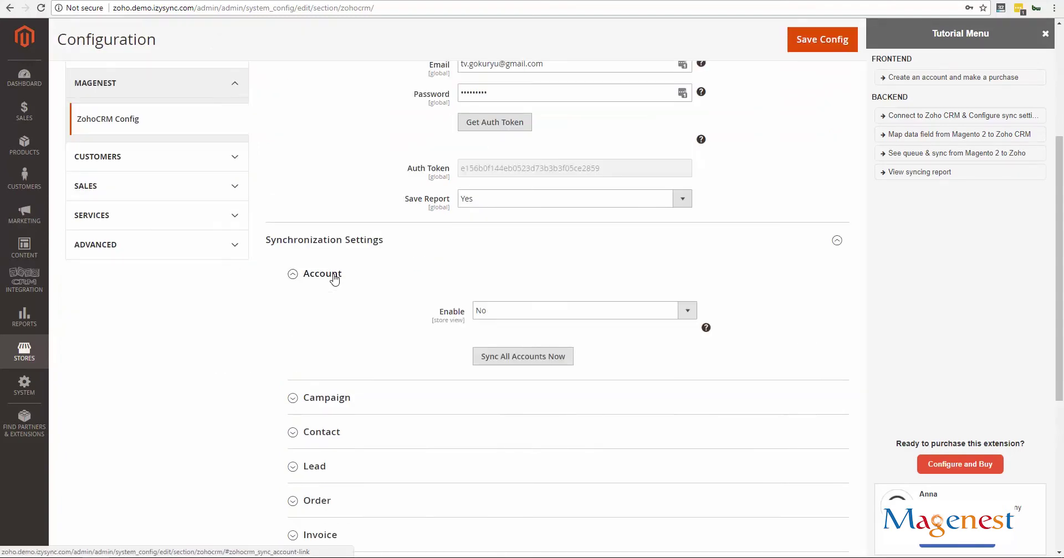
left_click(499, 309)
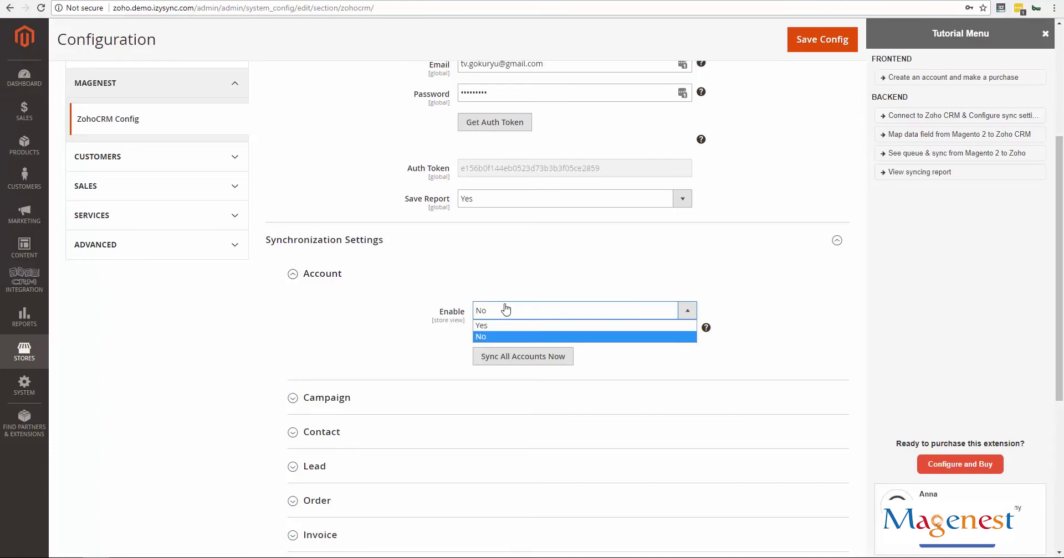
left_click(505, 327)
left_click(506, 358)
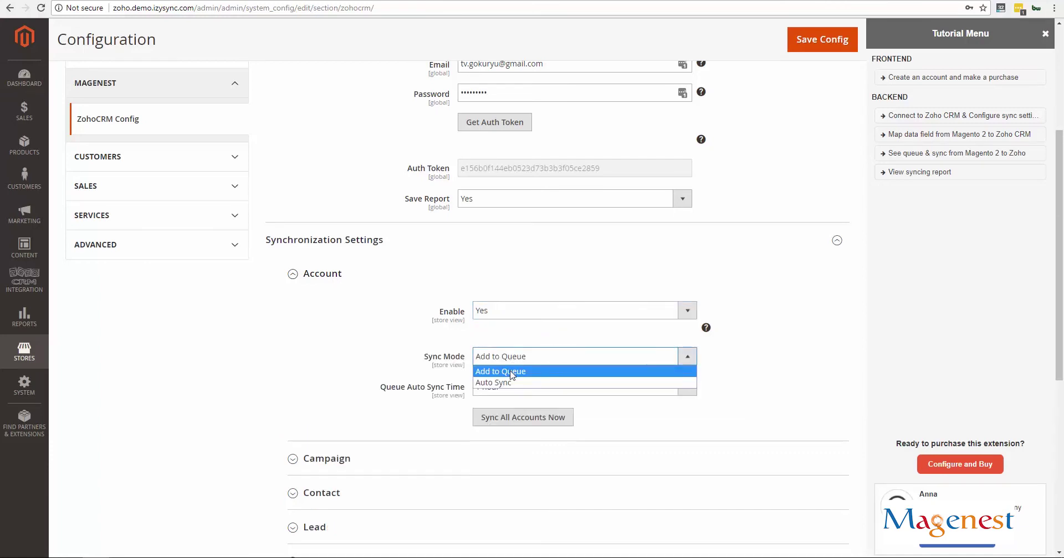
left_click(511, 374)
left_click(512, 387)
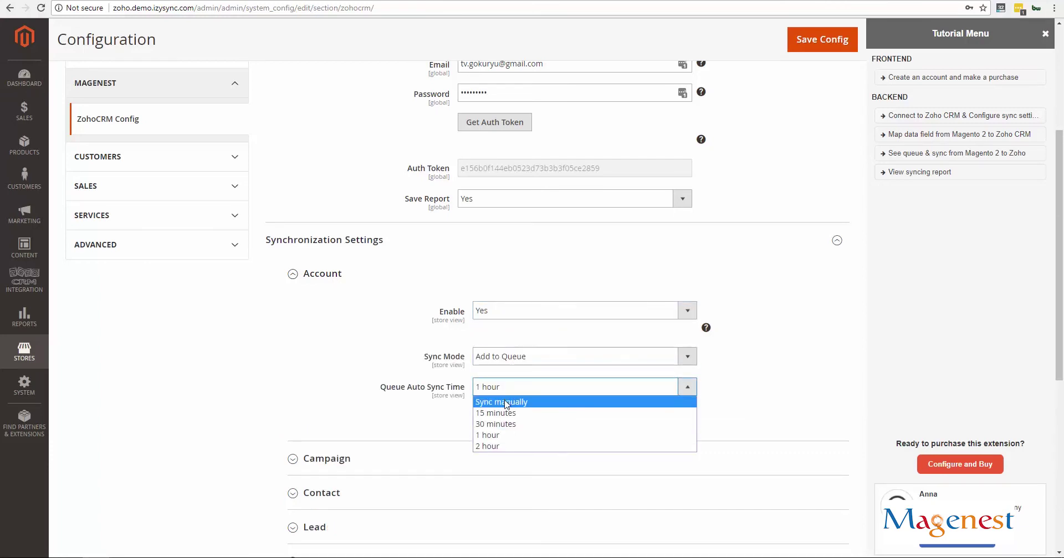
left_click(506, 414)
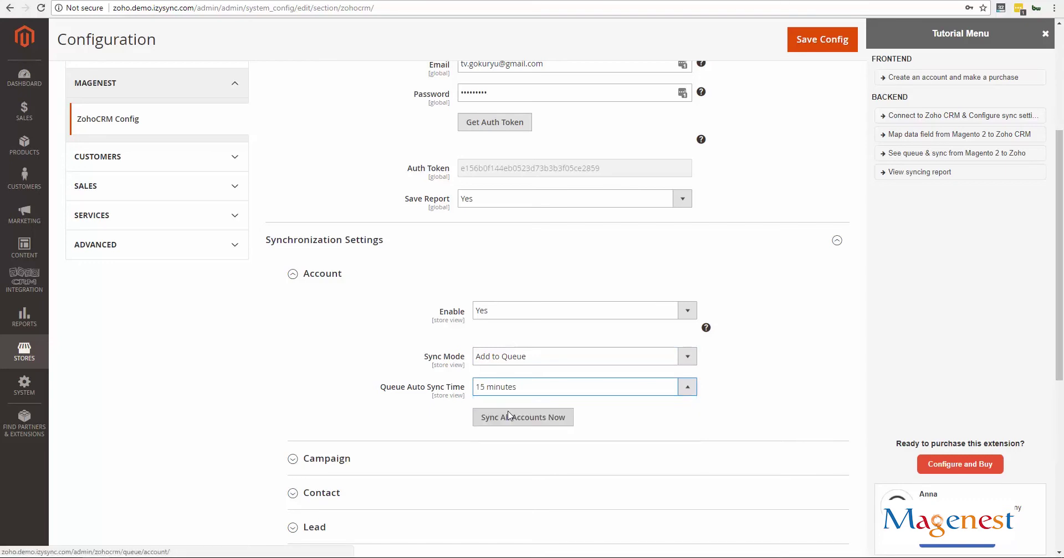
Briefly try Auto Sync, then restore Add to Queue with 15 minutes and collapse Account
left_click(548, 313)
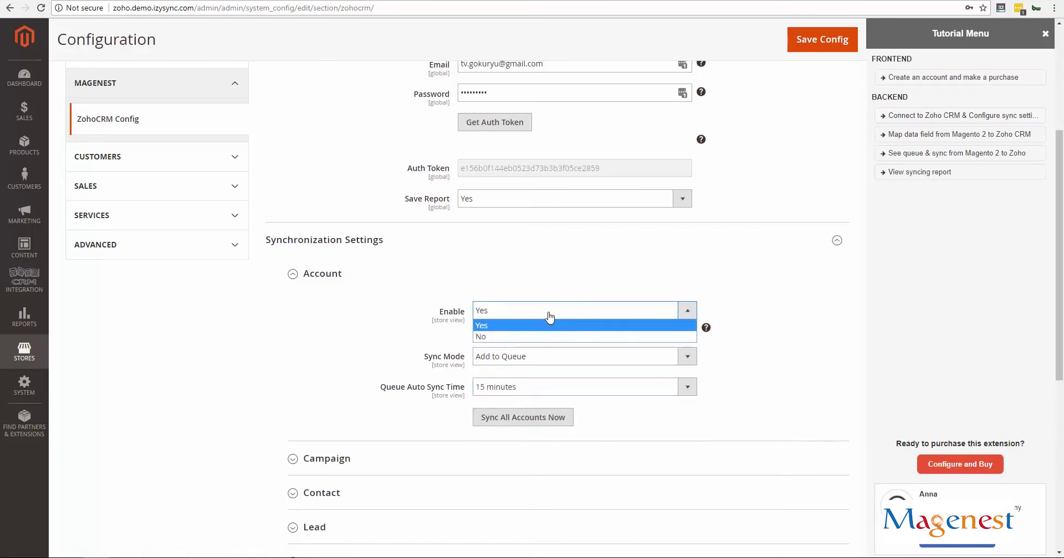
left_click(549, 325)
left_click(530, 356)
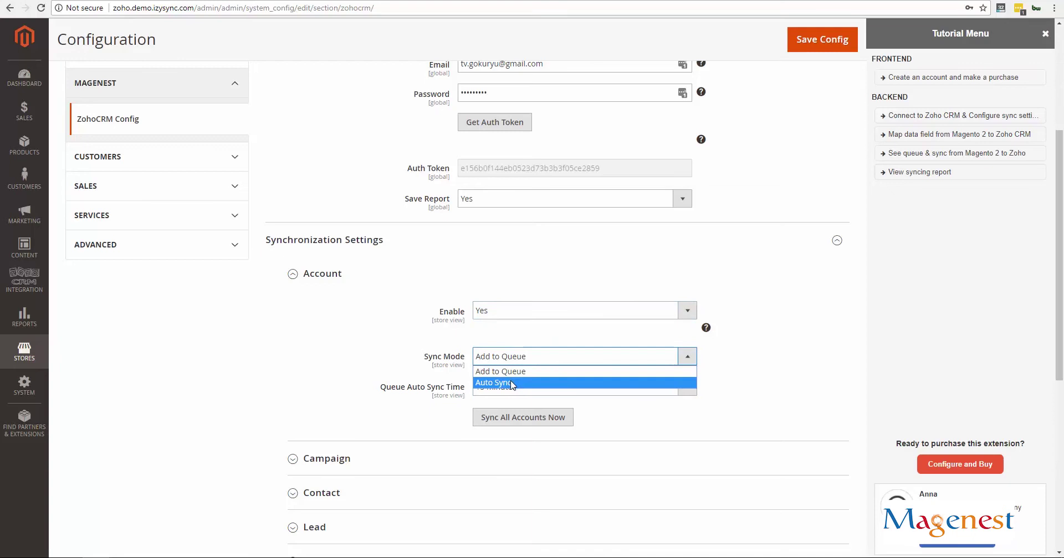
left_click(510, 384)
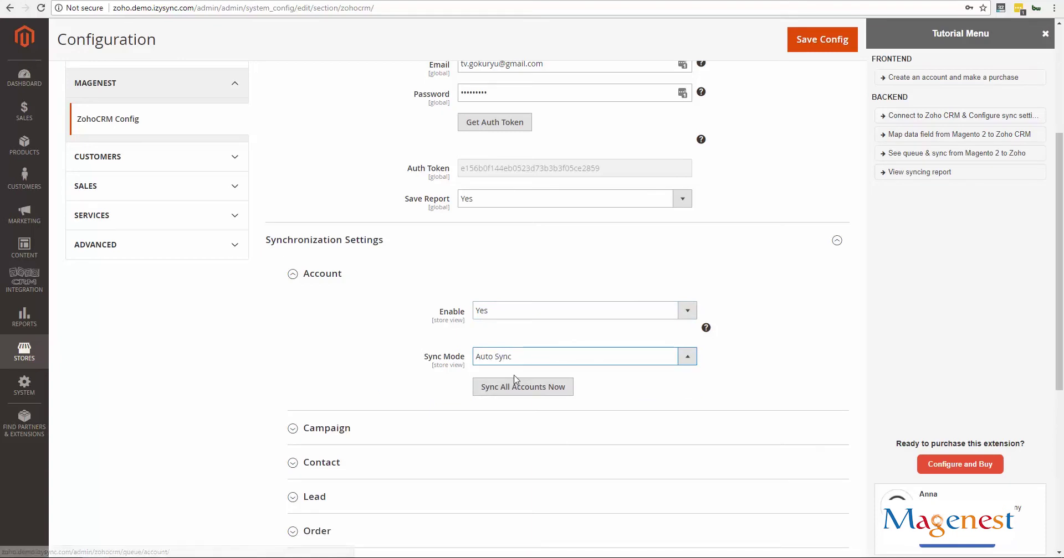
left_click(502, 361)
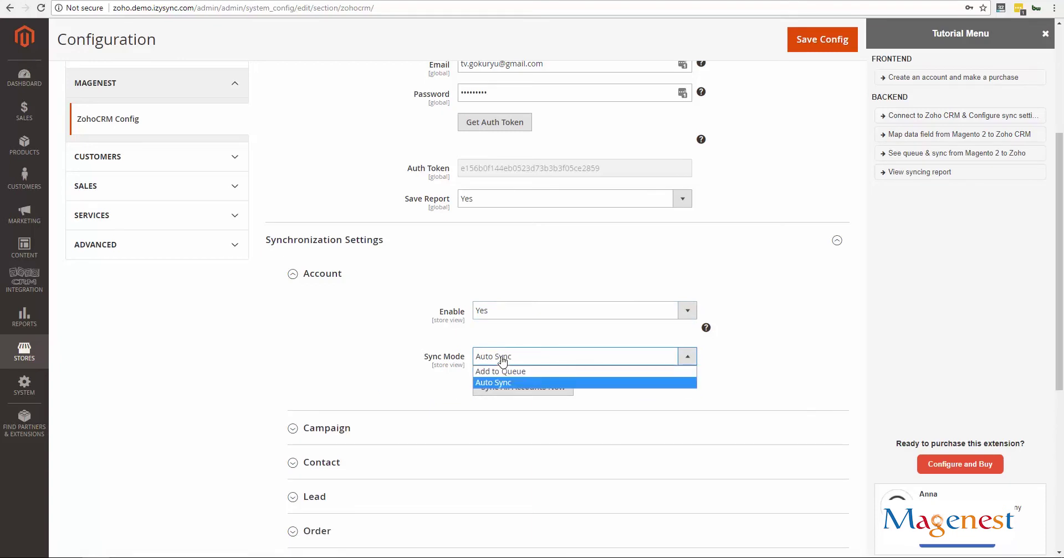
left_click(502, 361)
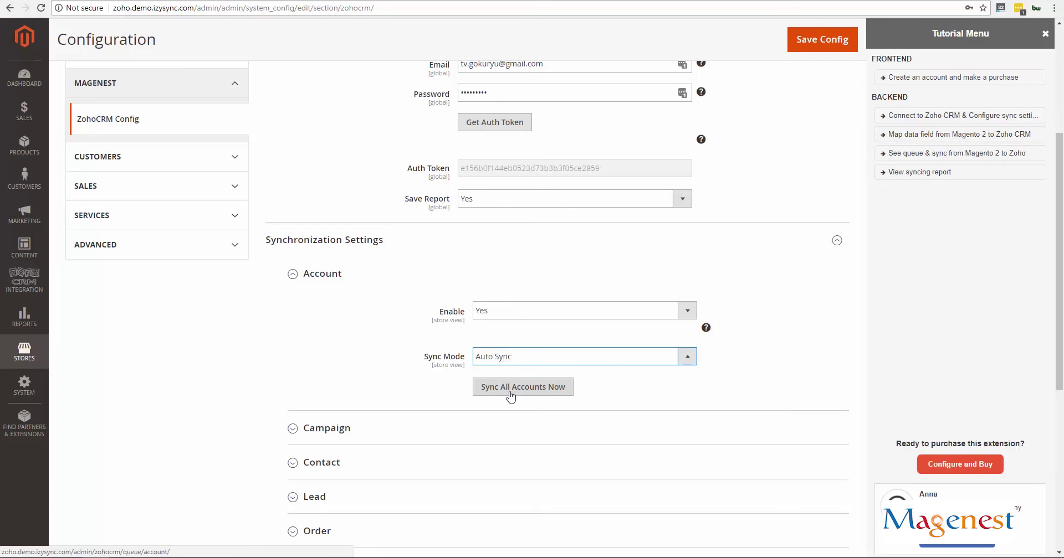
left_click(508, 361)
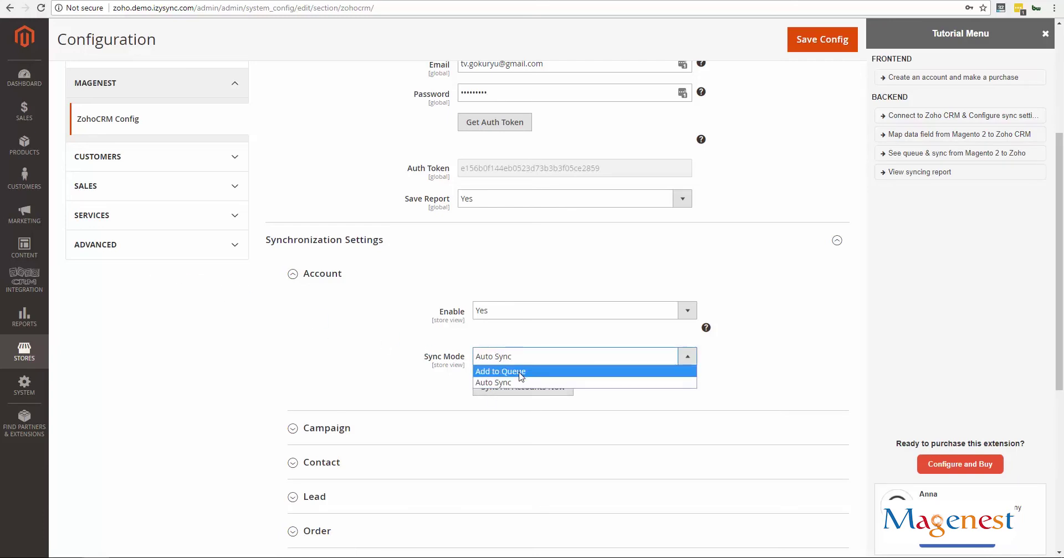
left_click(520, 373)
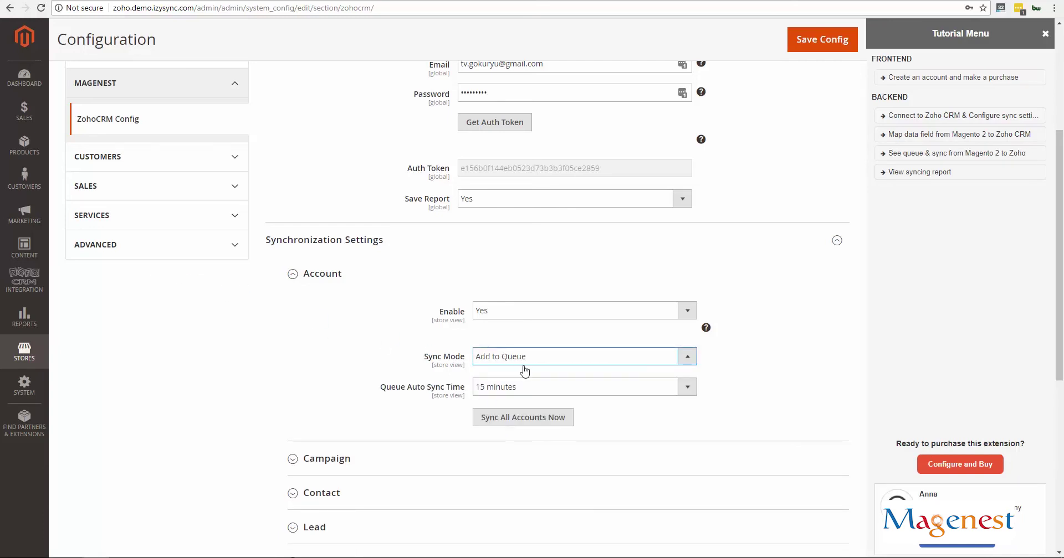
left_click(520, 387)
left_click(520, 416)
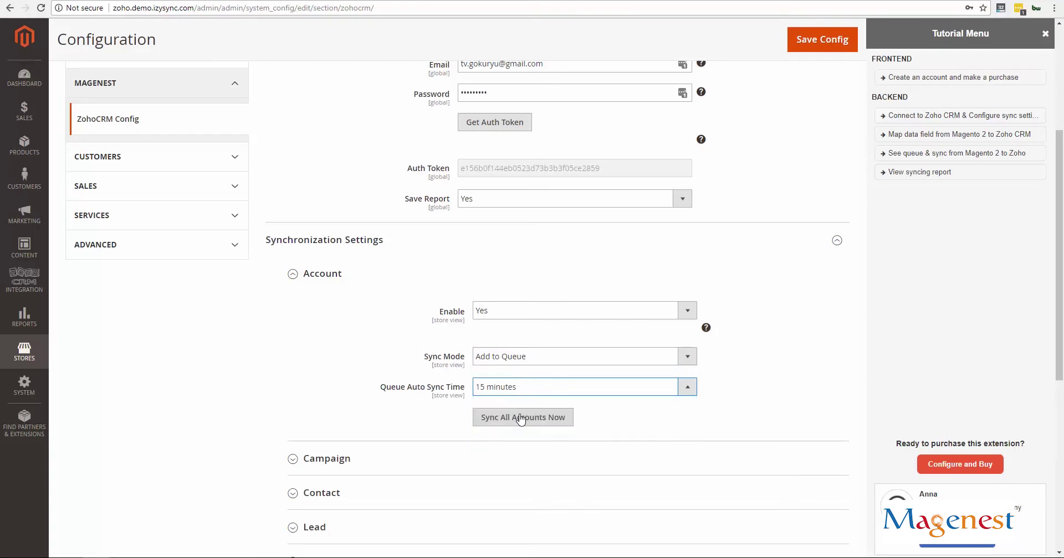
left_click(293, 274)
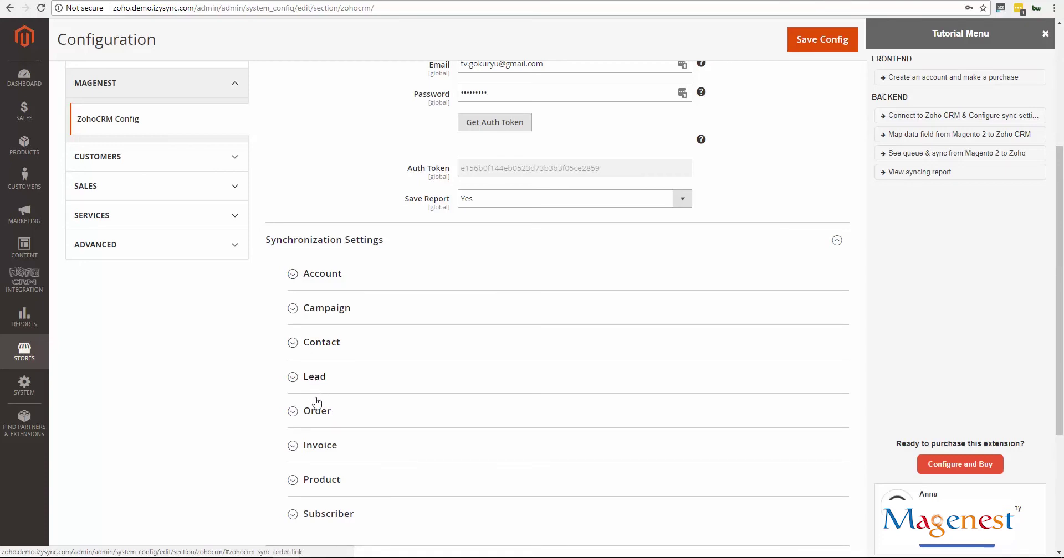
Read the Enable help tips for the Campaign, Subscriber and Account sync sections
left_click(328, 311)
mouse_move(708, 367)
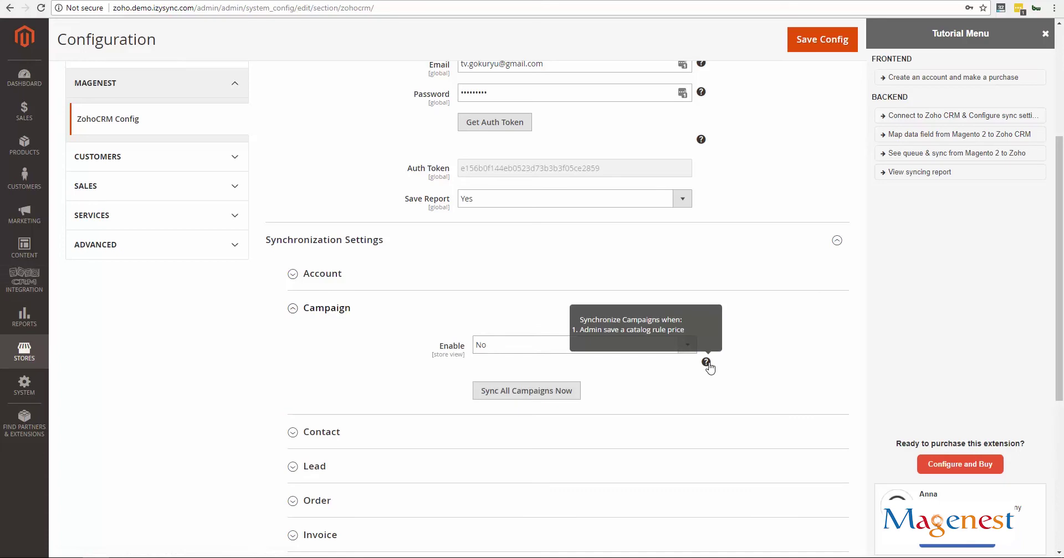
left_click(358, 310)
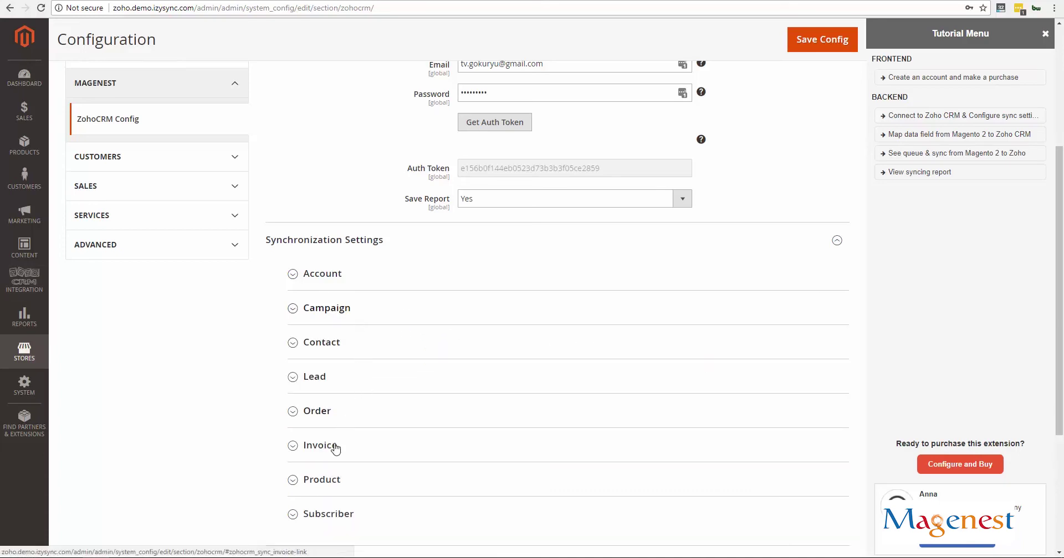
left_click(333, 514)
scroll(472, 517, "down", 2)
mouse_move(711, 461)
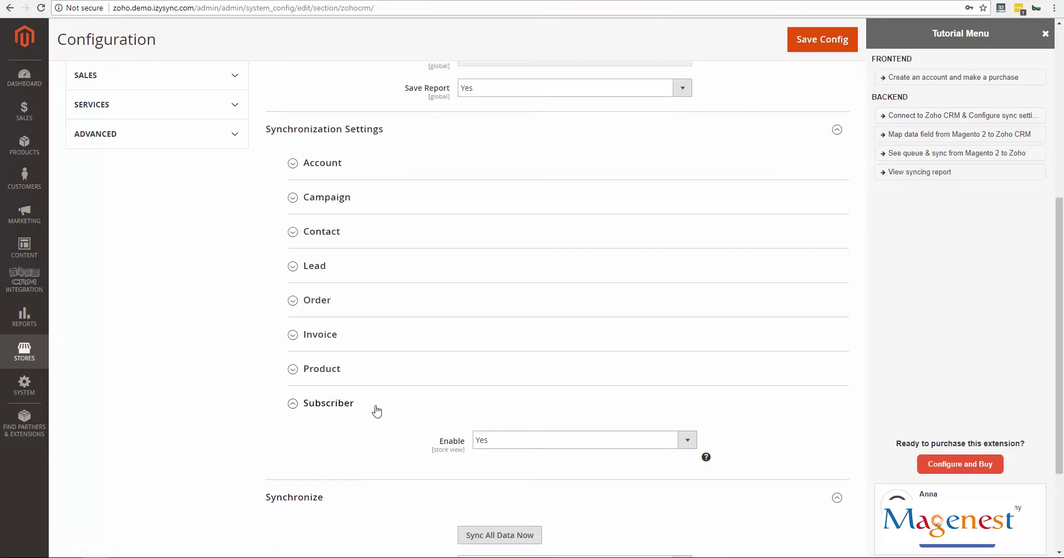
left_click(350, 409)
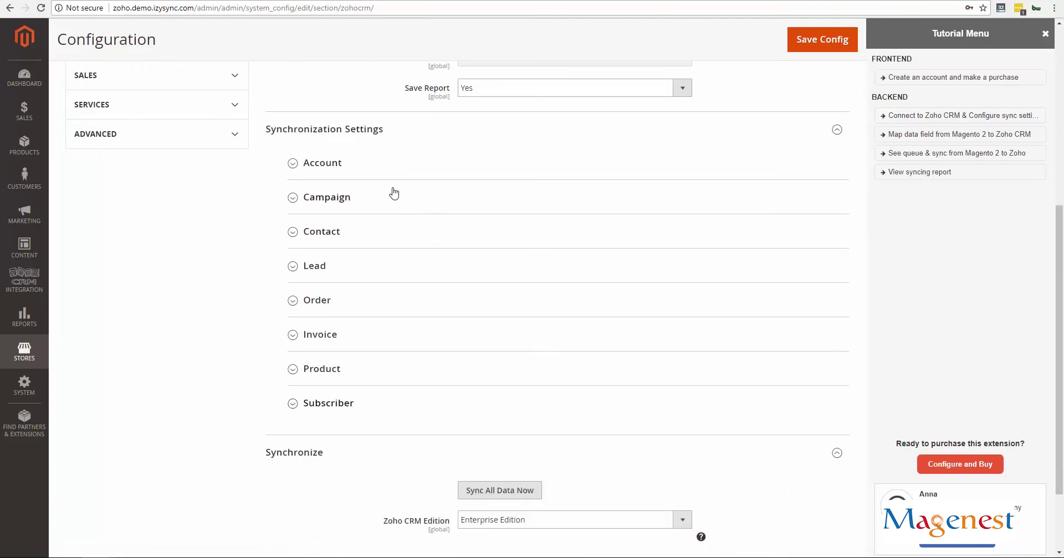
left_click(382, 171)
mouse_move(711, 221)
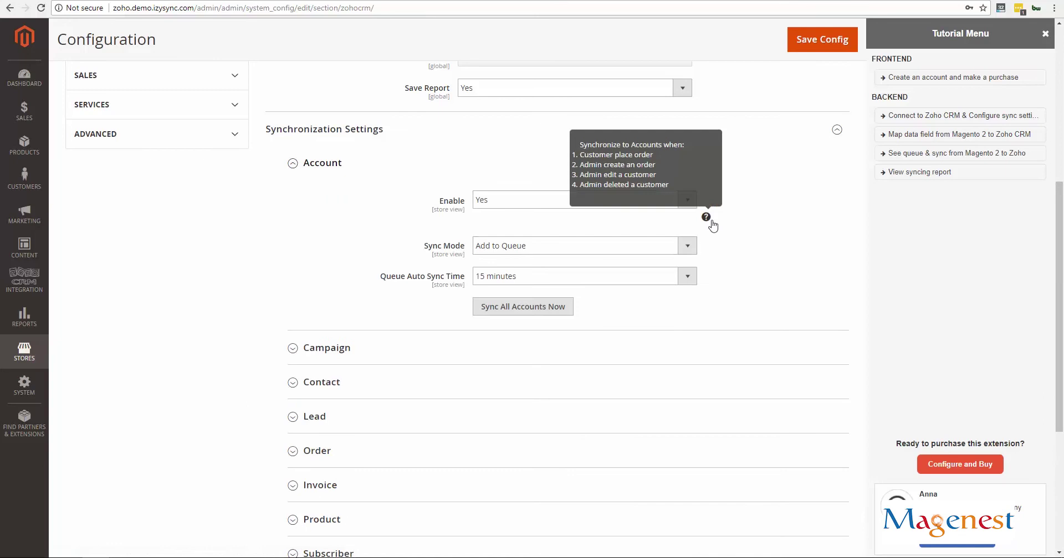
Read the Enable help tips for the Contact, Lead and Order sync sections
left_click(381, 357)
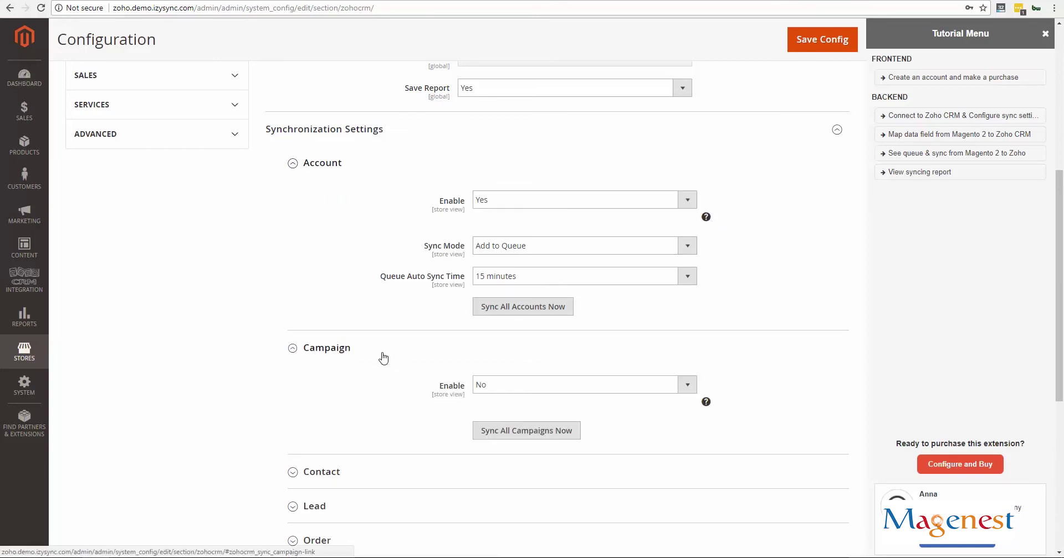
left_click(381, 357)
left_click(358, 384)
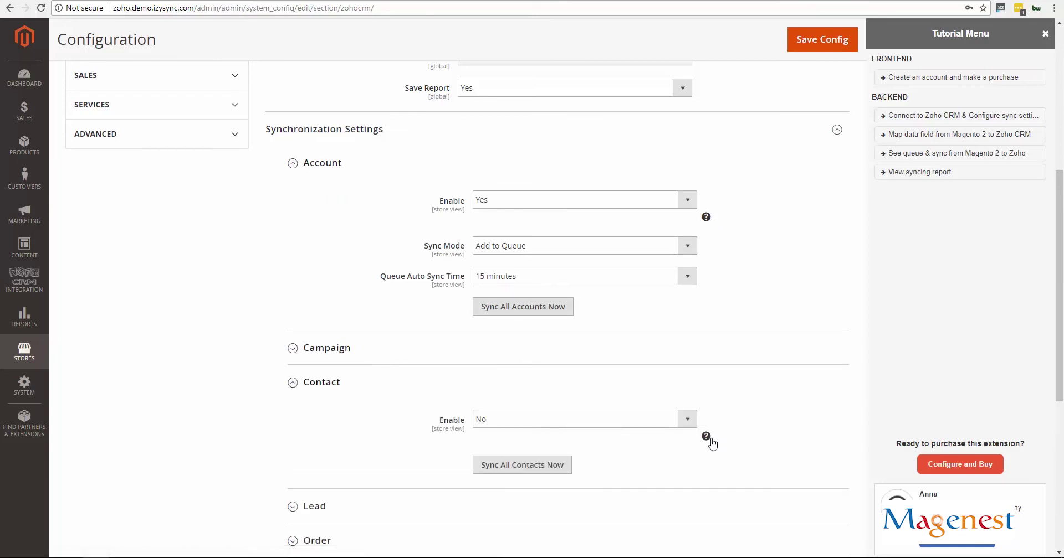
mouse_move(707, 440)
left_click(340, 381)
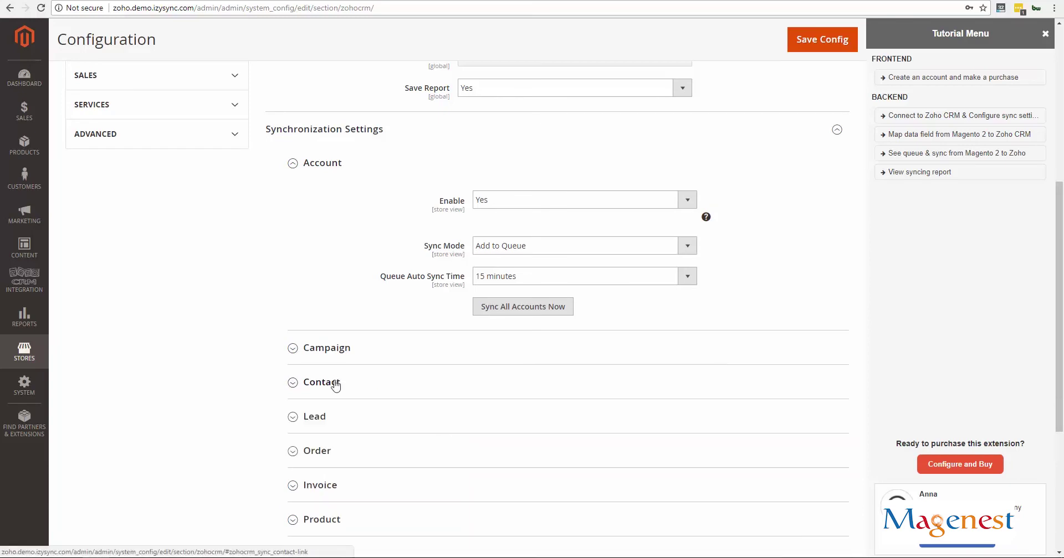
left_click(328, 417)
scroll(343, 416, "down", 2)
mouse_move(707, 369)
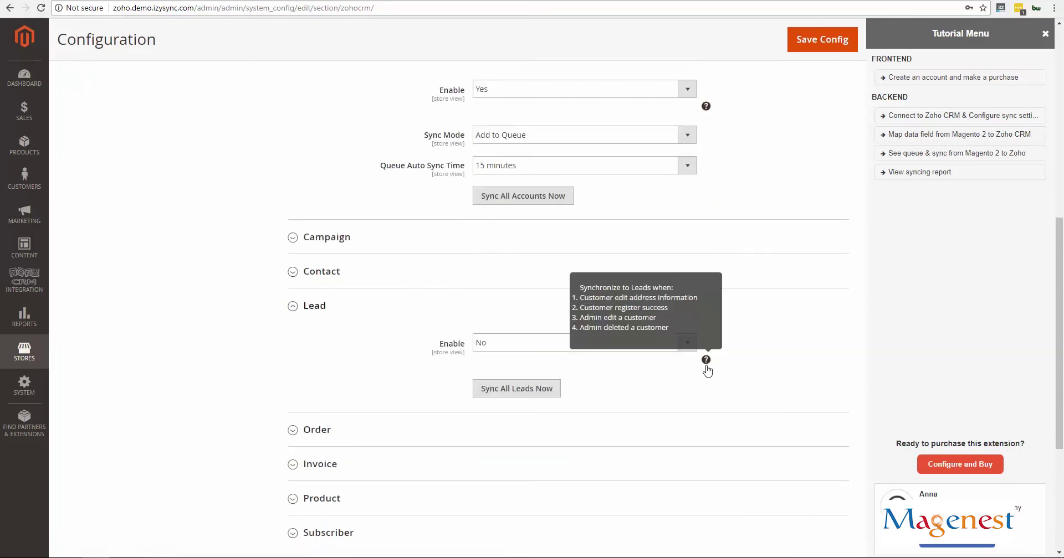
left_click(320, 308)
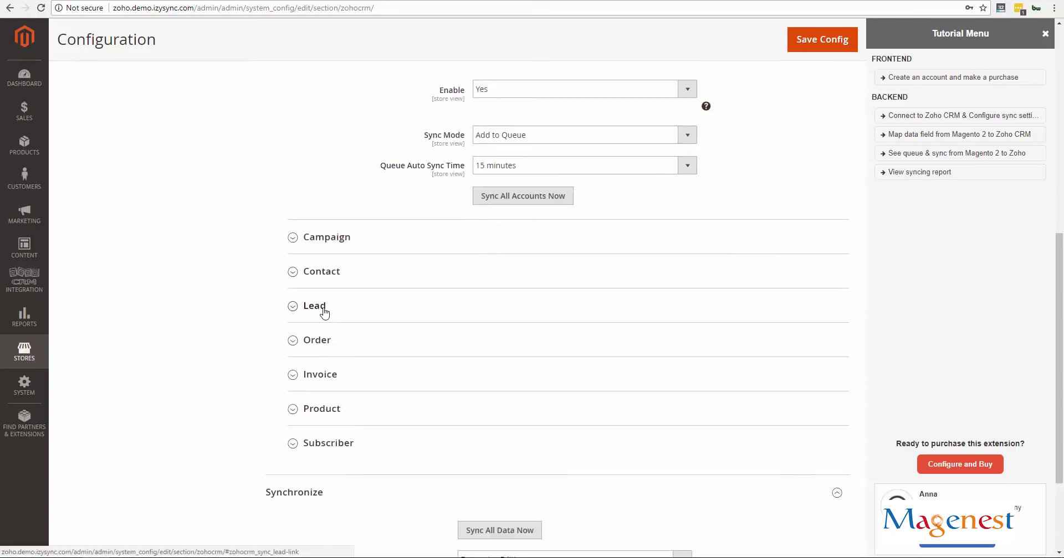
left_click(325, 341)
mouse_move(703, 402)
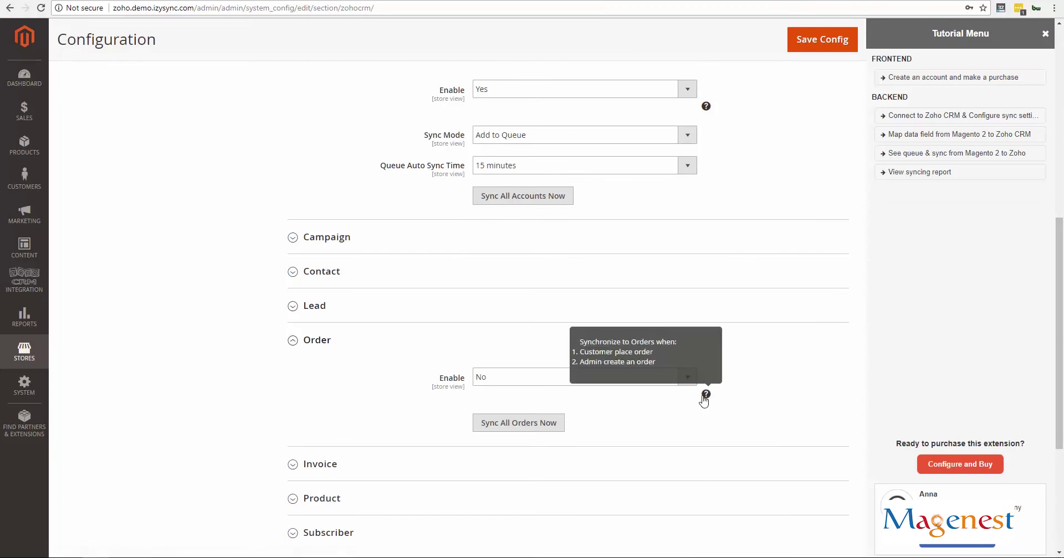
left_click(345, 341)
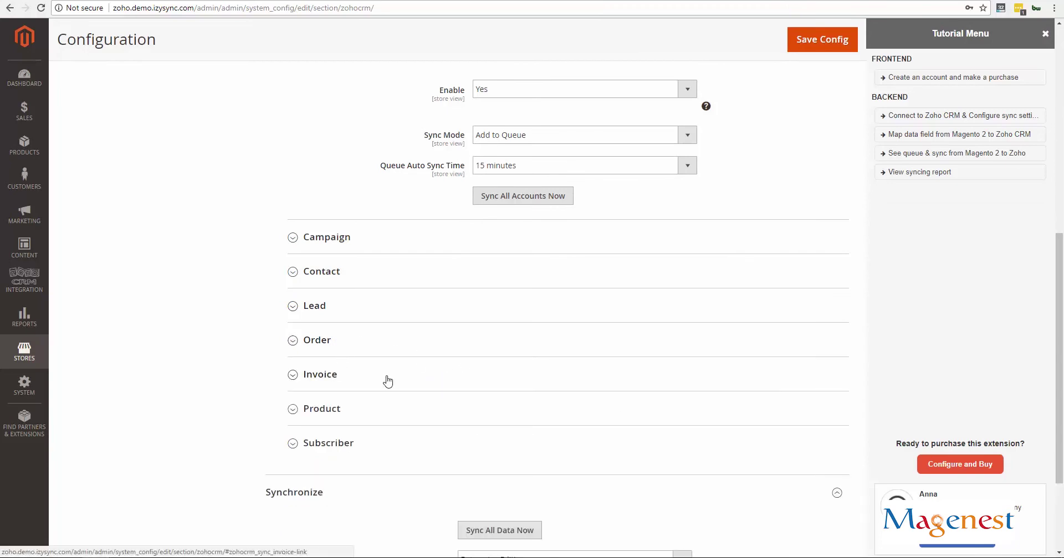
Read the Invoice and Product Enable tips, then start Sync All Data Now
left_click(356, 366)
mouse_move(705, 432)
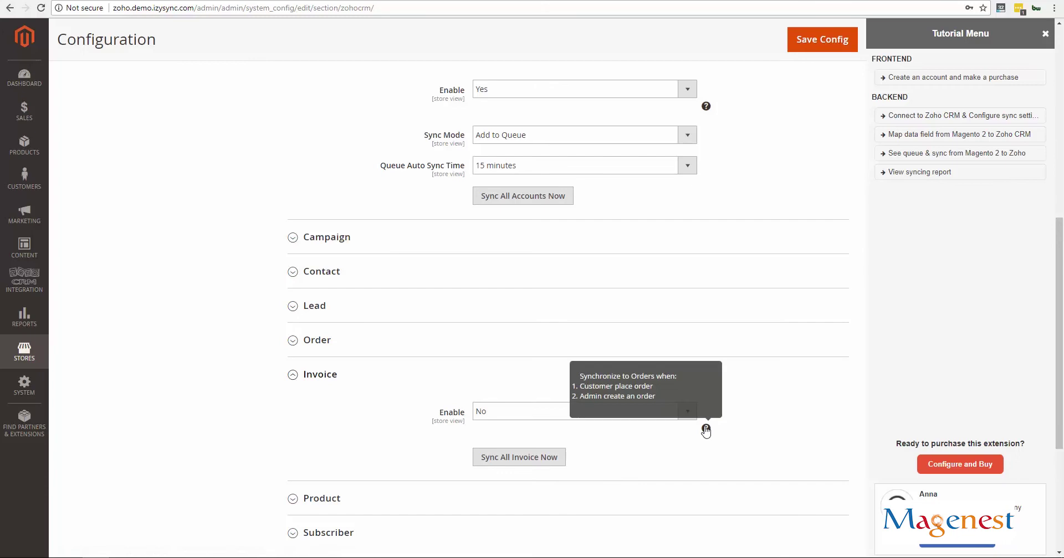
left_click(326, 375)
left_click(322, 409)
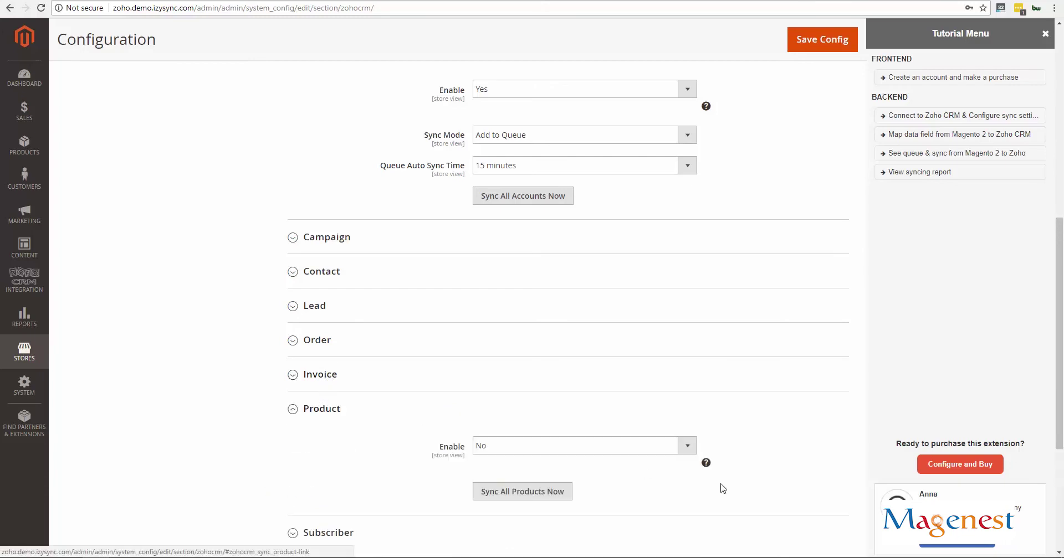
mouse_move(711, 466)
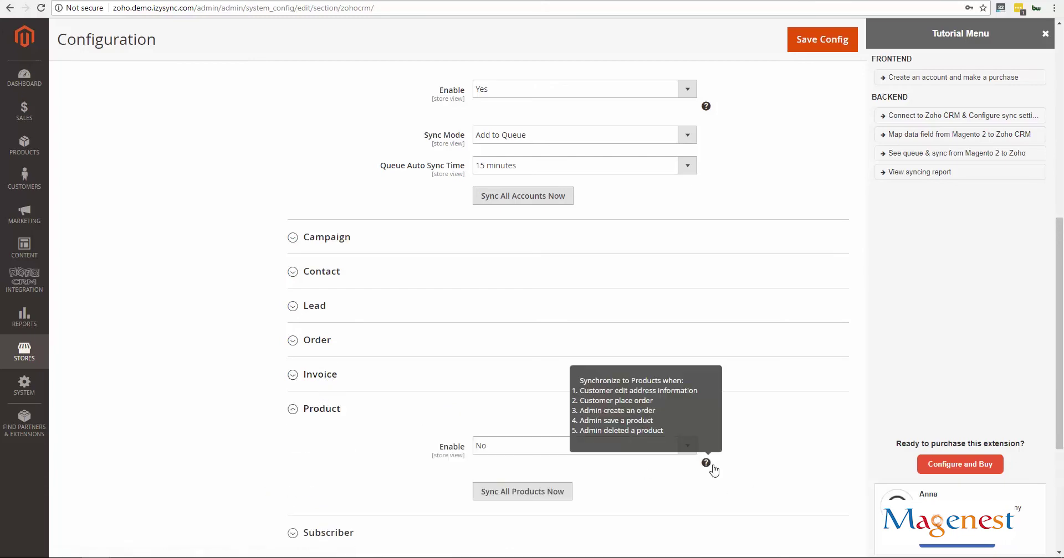
left_click(311, 409)
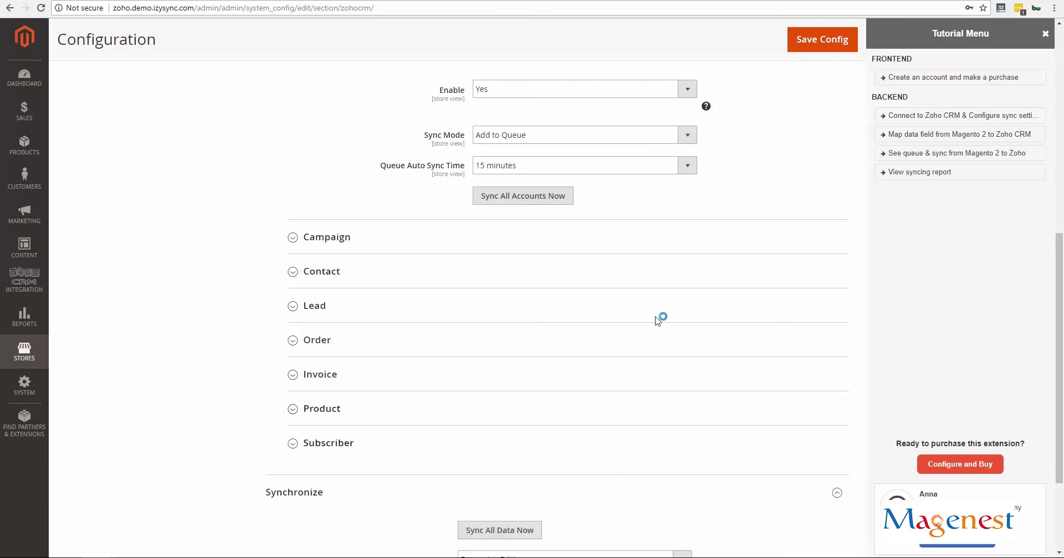
left_click_drag(1060, 337, 1062, 402)
left_click(512, 391)
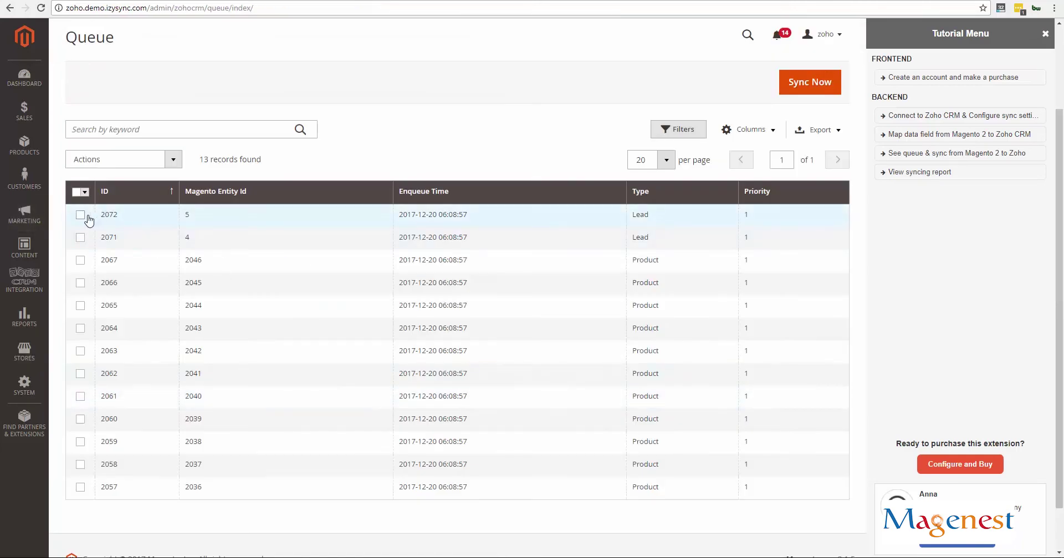
Glance at the queue's bulk actions, then sync all 13 queued items to Zoho CRM
left_click(80, 215)
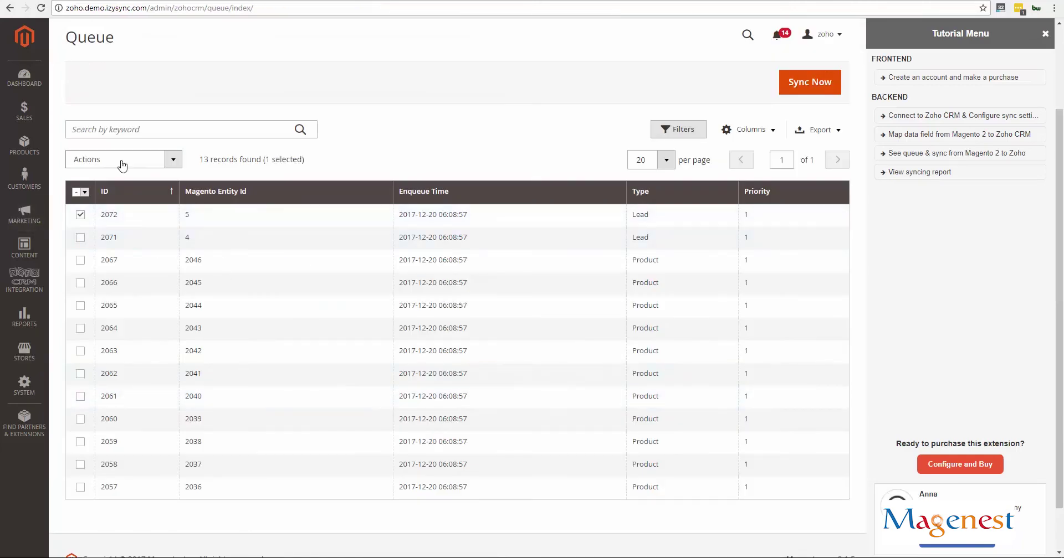
left_click(123, 161)
left_click(81, 215)
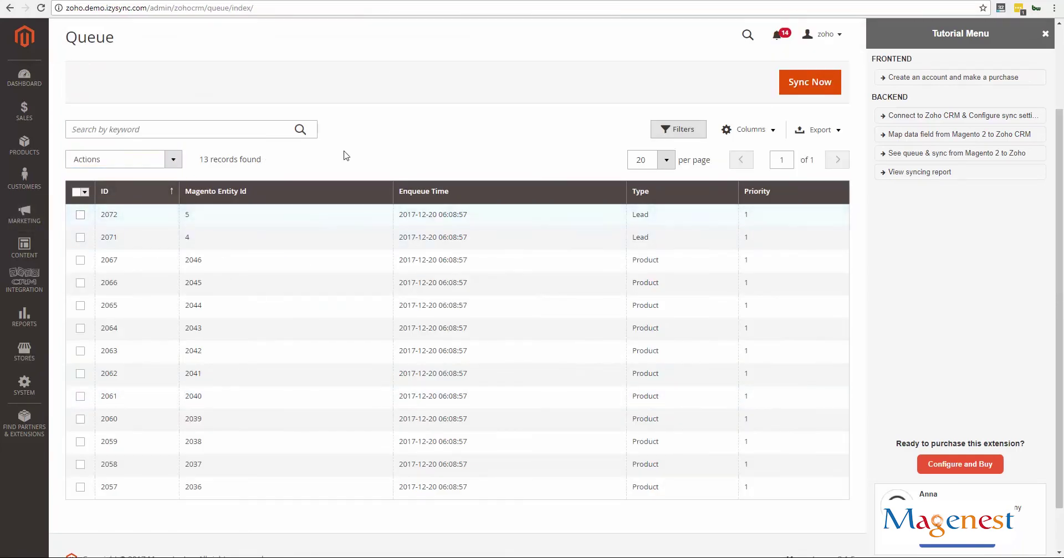
left_click(787, 92)
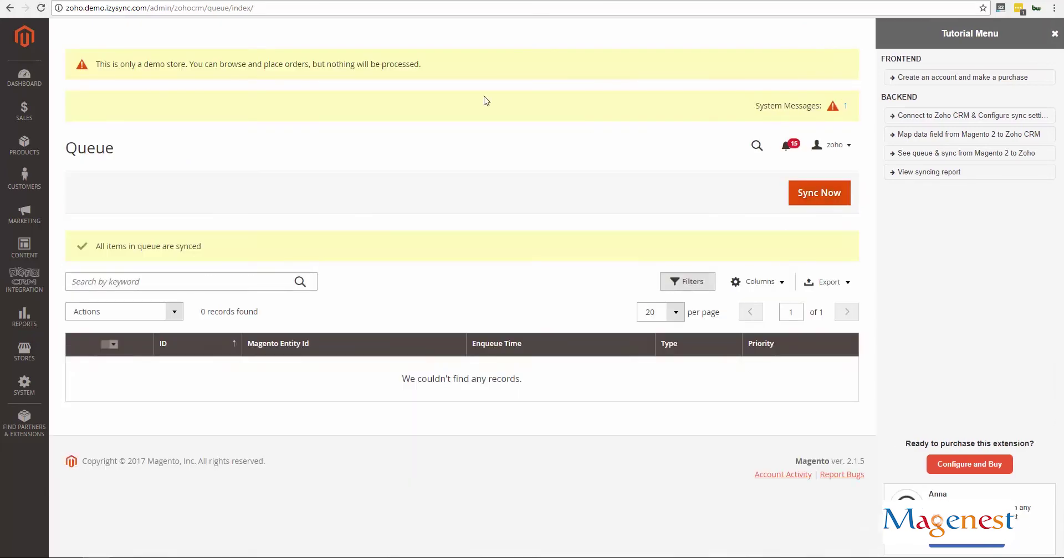
left_click_drag(95, 247, 214, 255)
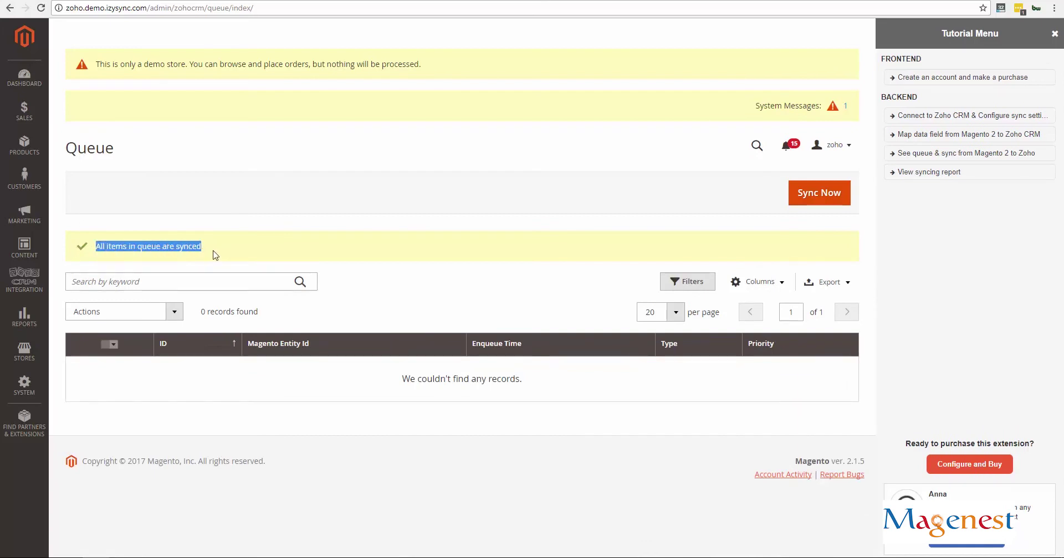
left_click(217, 253)
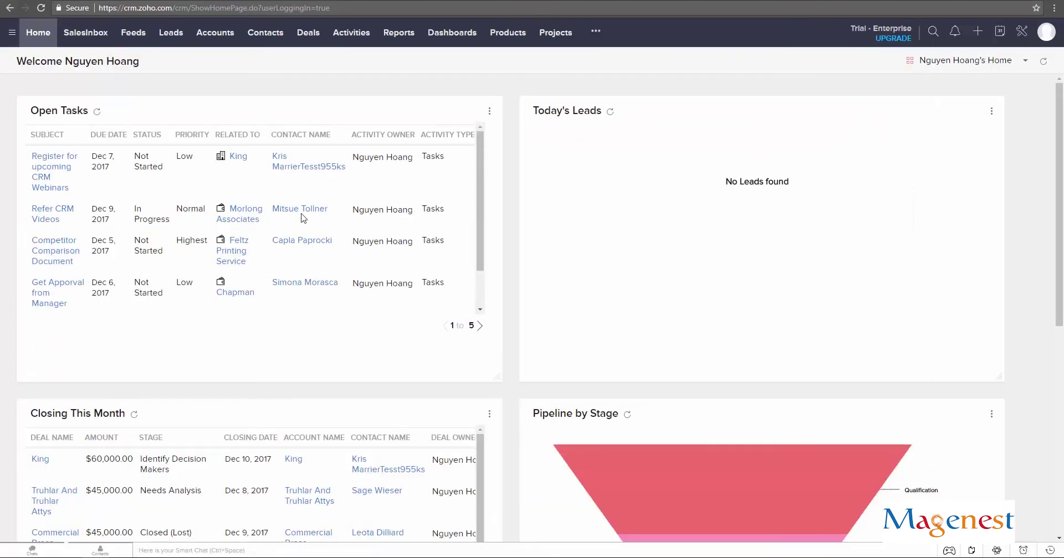
Browse the 14 synced Leads, then the 116 Products including Bruno Compete Hoodie variants
left_click(171, 33)
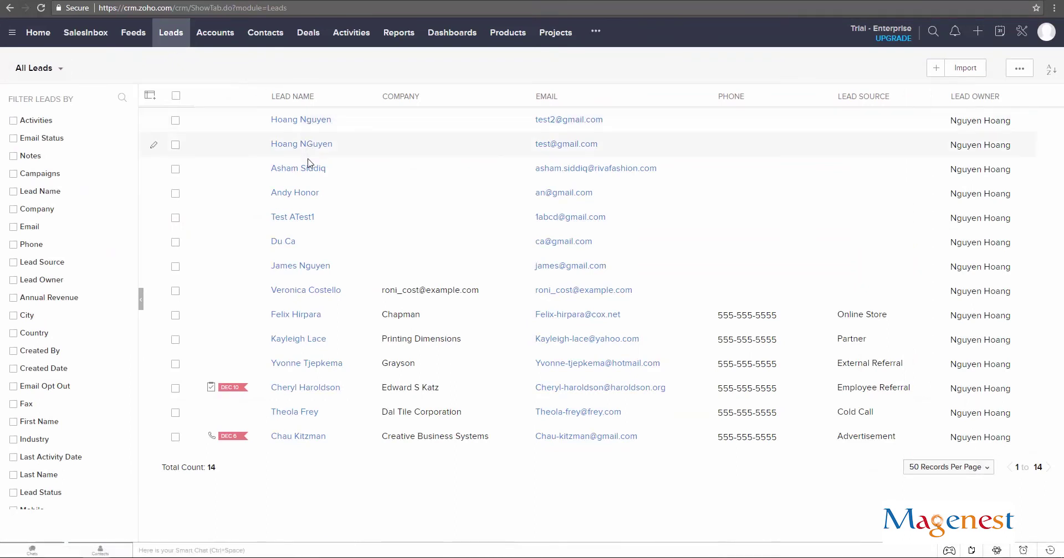
left_click(523, 44)
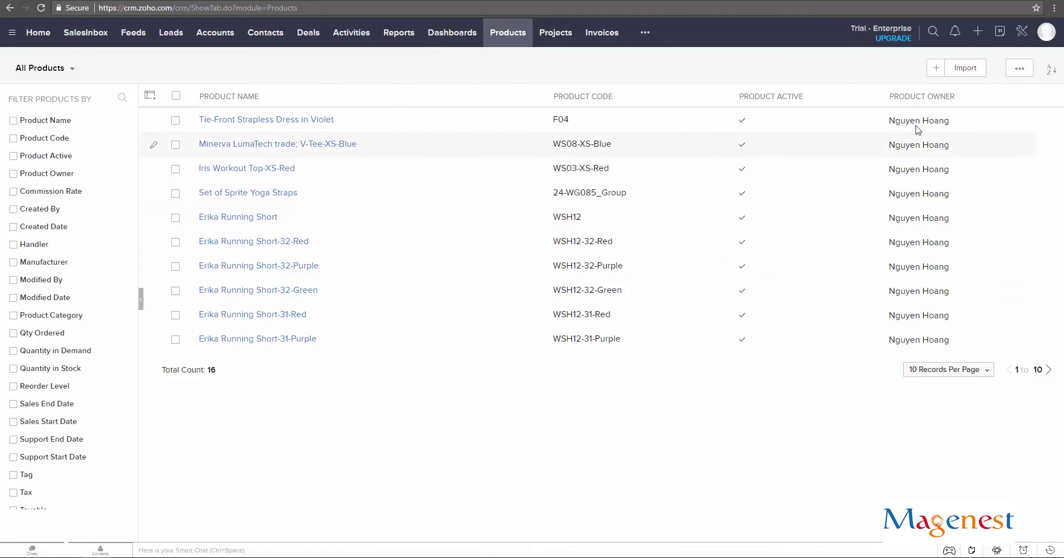
mouse_move(901, 315)
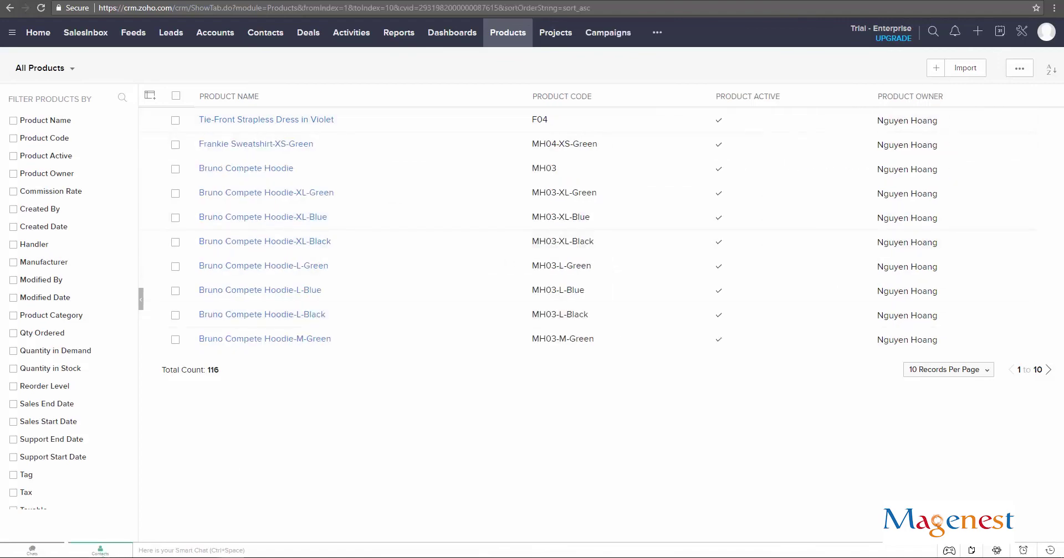
Return to Magento and scroll through View Report's 169 Products, Accounts and Contacts sync records
left_click(59, 512)
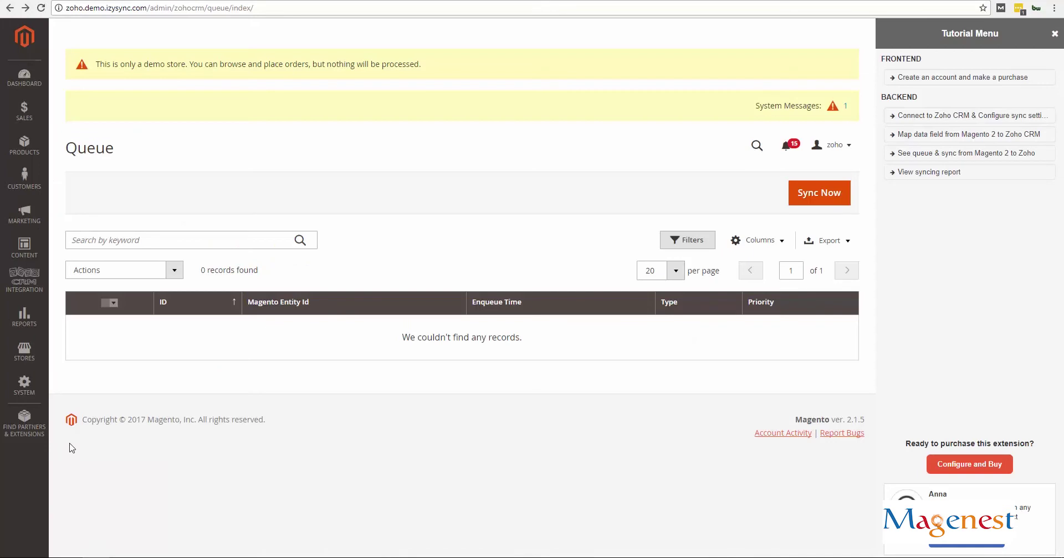
left_click(35, 286)
left_click(112, 110)
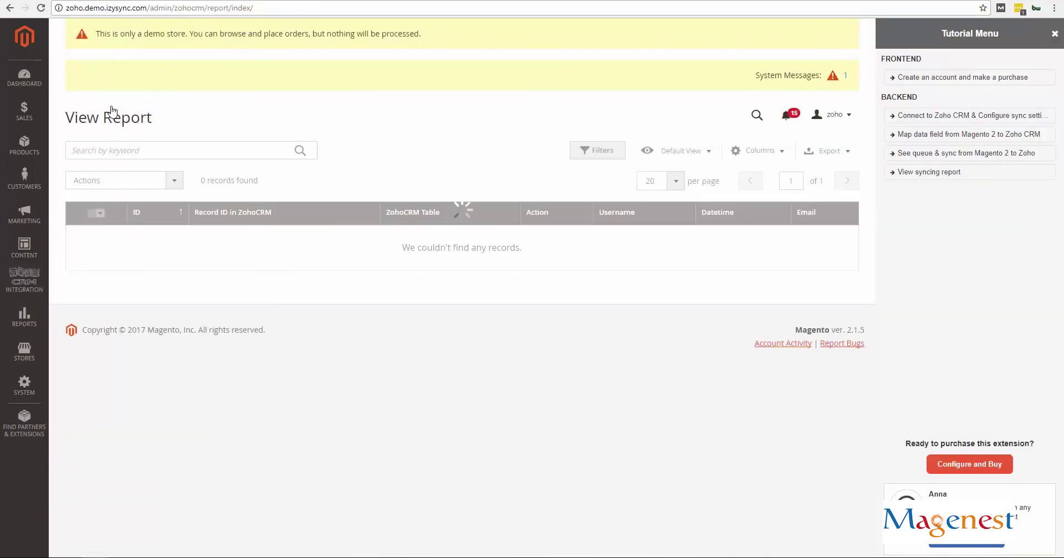
left_click_drag(1060, 171, 1059, 307)
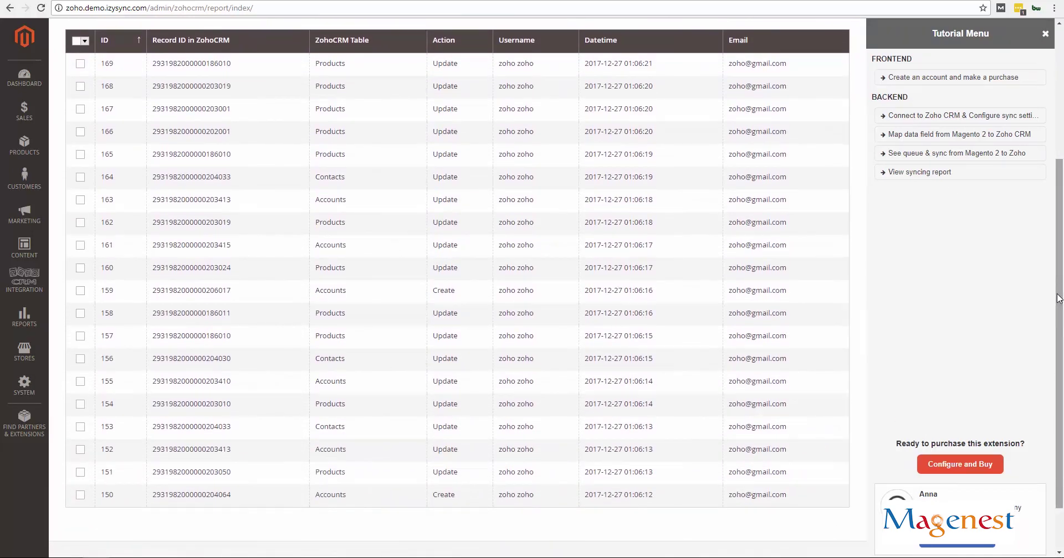